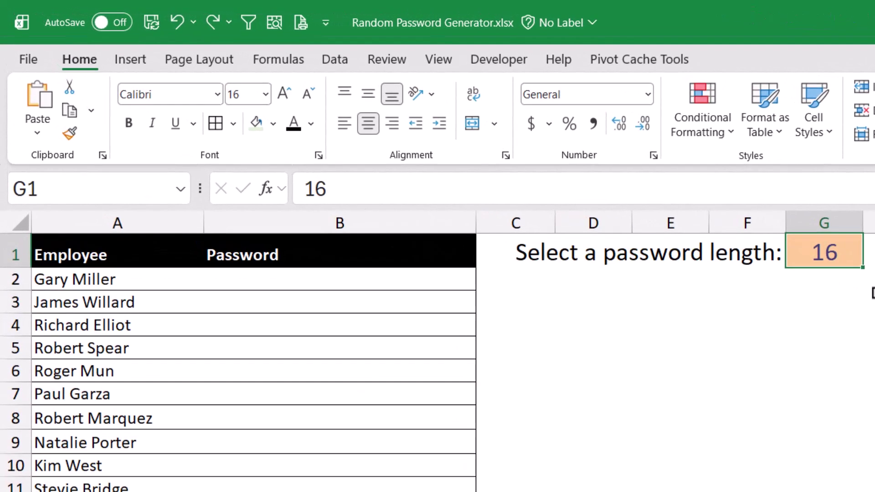
- Redo the undone password entries in B2:B17 and recalculate the sheet repeatedly to generate new random passwords
key("ctrl+y")
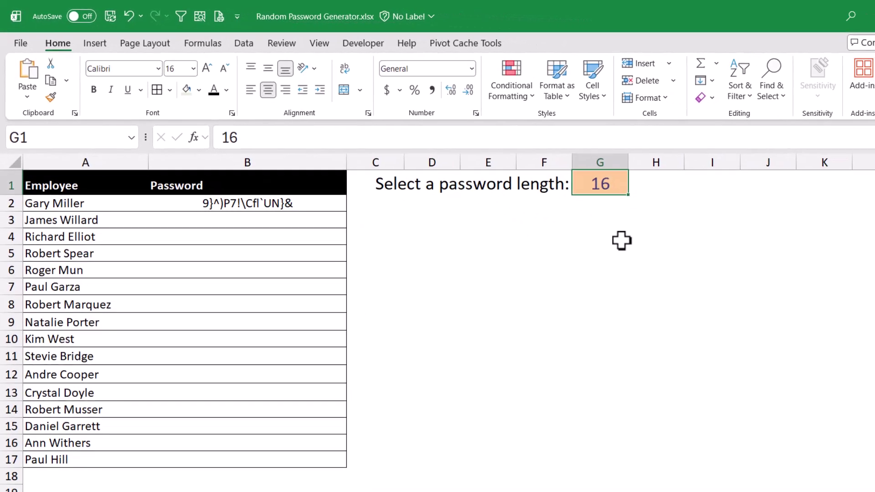
key("ctrl+y")
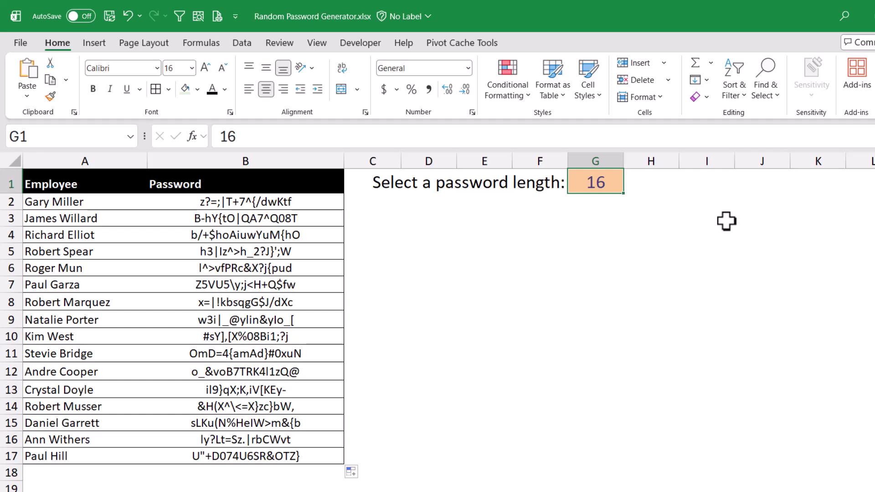
key("F9")
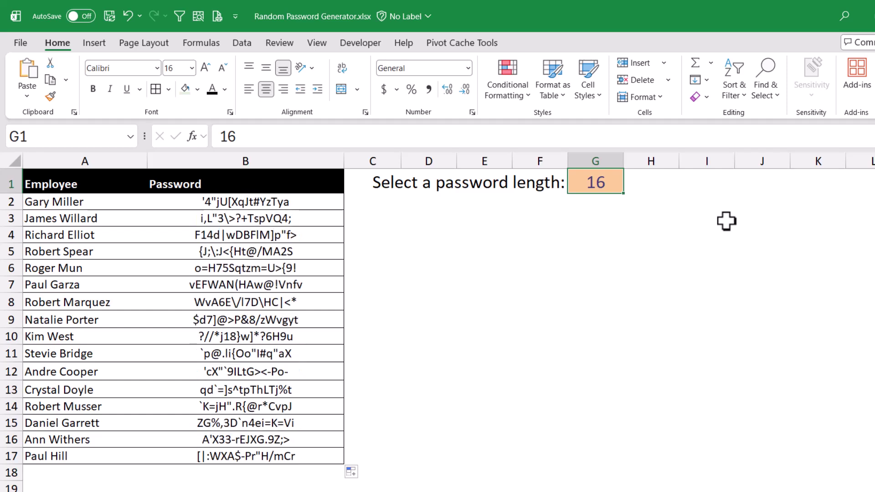
key("F9")
key("F9")
key("F9")
key("F9")
key("F9")
key("F9")
key("F9")
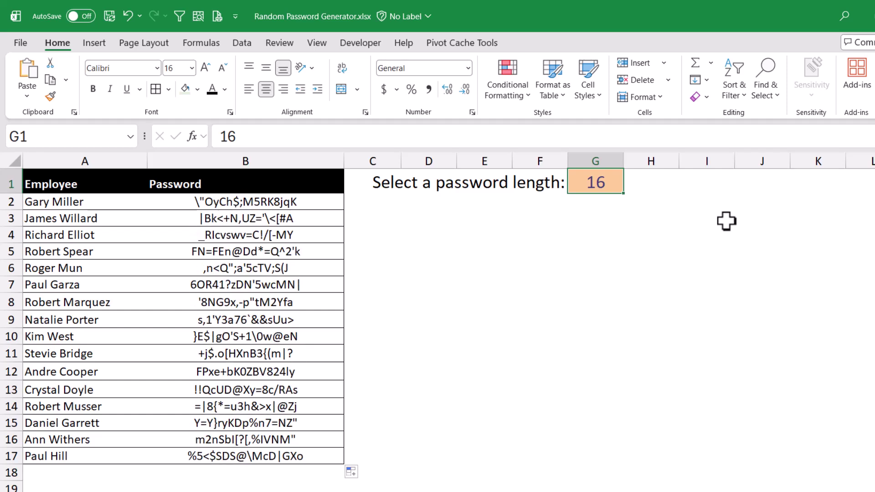
key("F9")
key("F9")
key("F9")
key("F9")
key("F9")
key("F9")
key("F9")
key("F9")
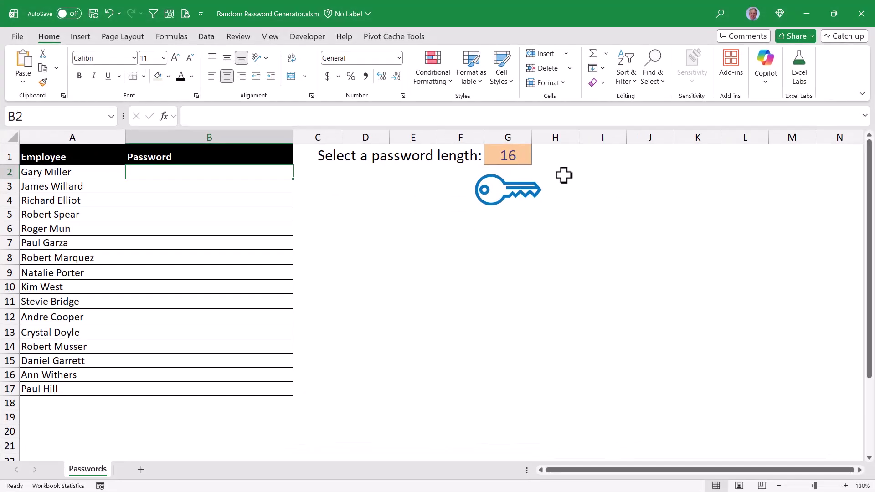
- In the macro-enabled workbook, select cells B2:B17 and run the key shape's macro, generating the random passwords twice
left_click_drag(254, 173, 249, 390)
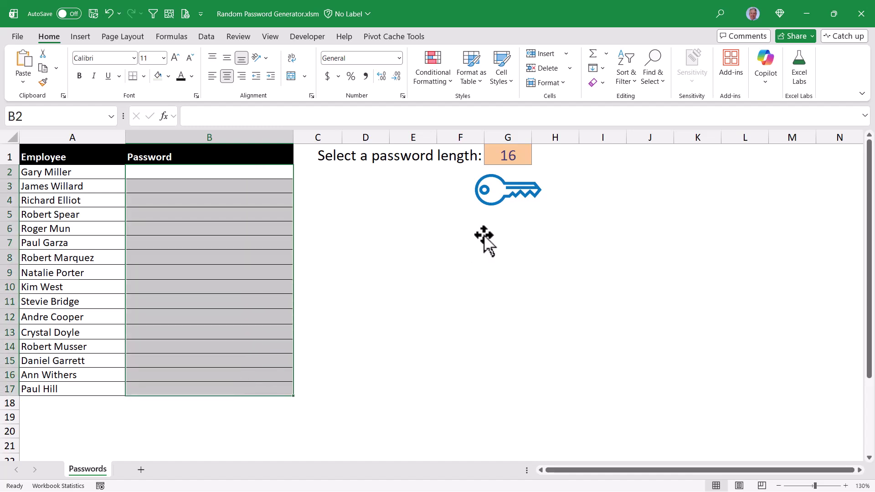
left_click(511, 191)
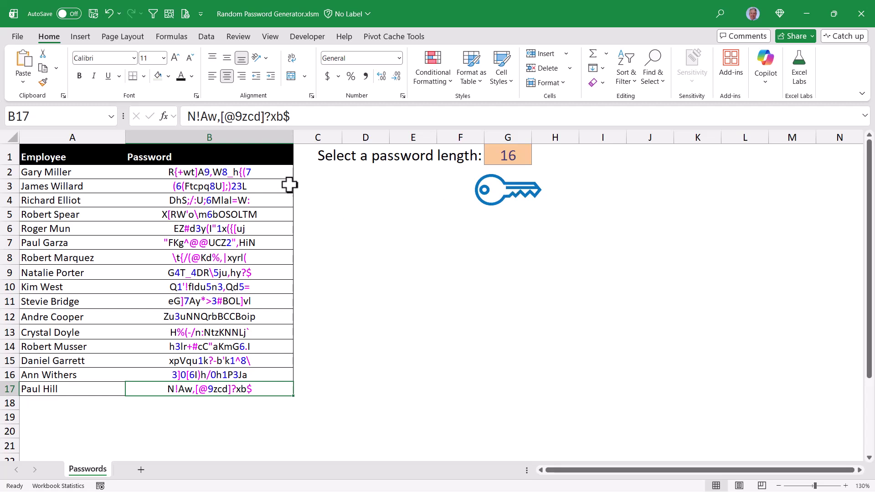
left_click_drag(280, 174, 280, 388)
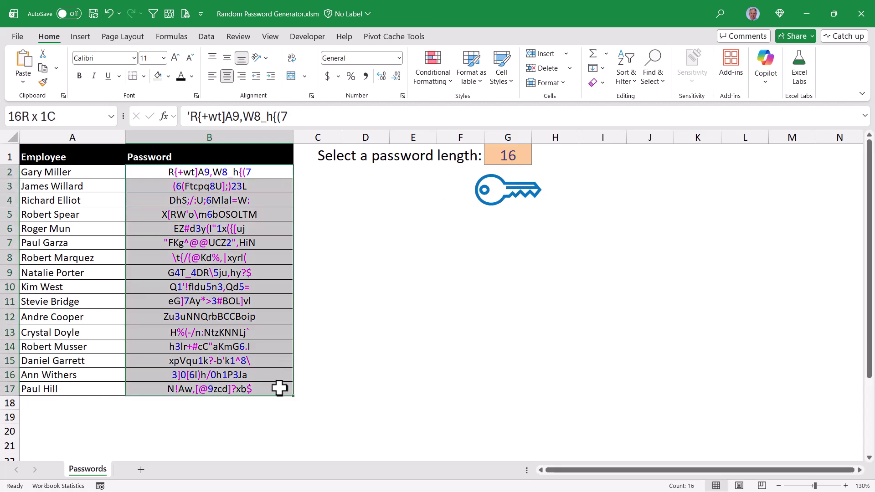
left_click(514, 190)
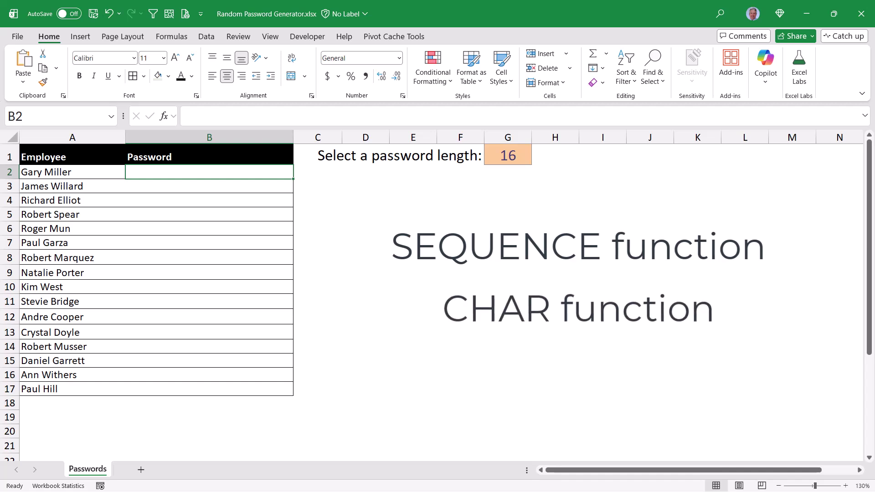
- In the Random Password Generator.xlsx workbook, enter the formula =RANDARRAY($G$1, 1, 33, 126) in cell B2
left_click(508, 155)
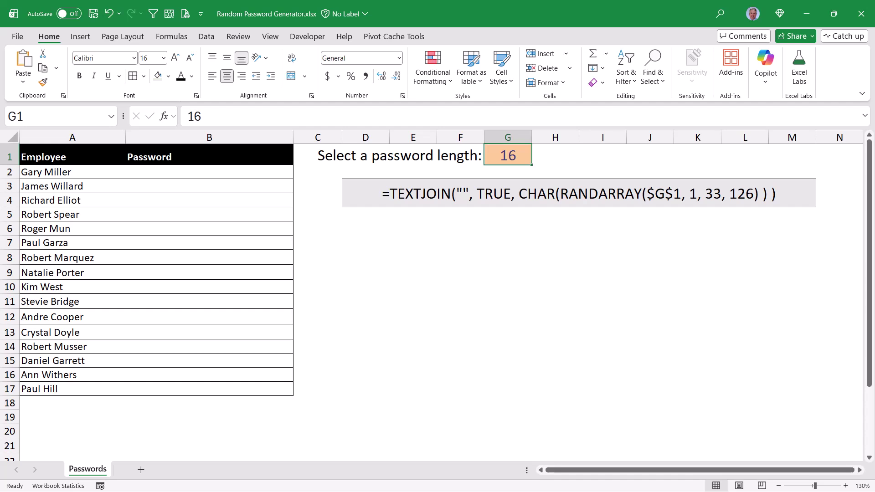
left_click(218, 172)
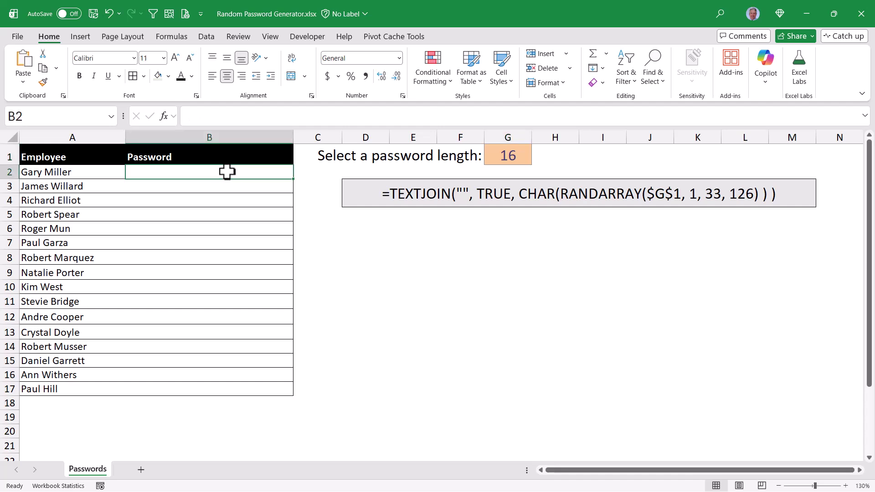
type("=randa")
key("Tab")
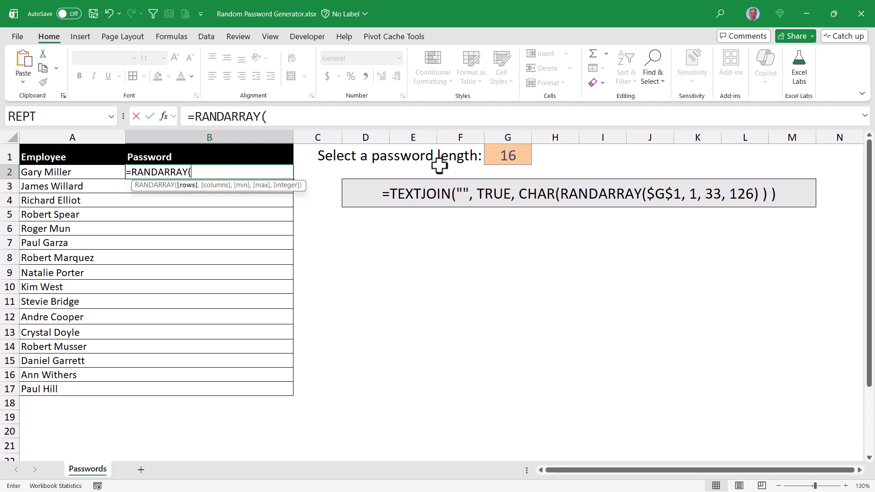
left_click(525, 151)
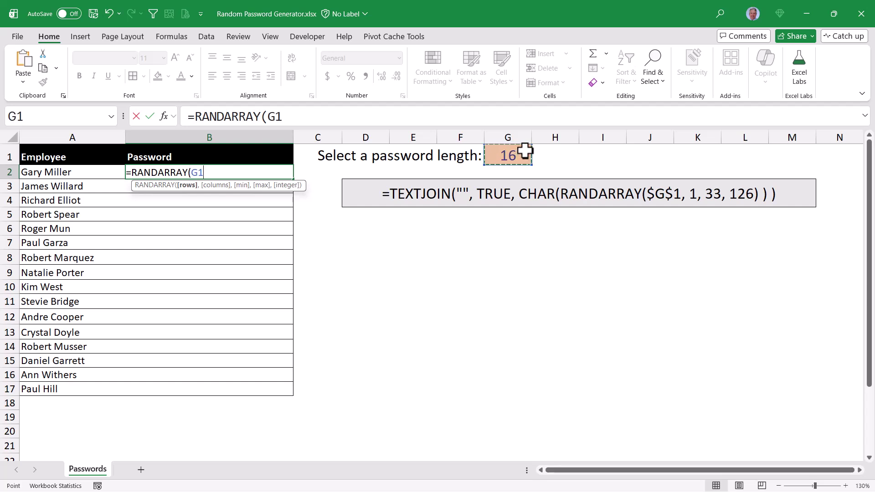
key("F4")
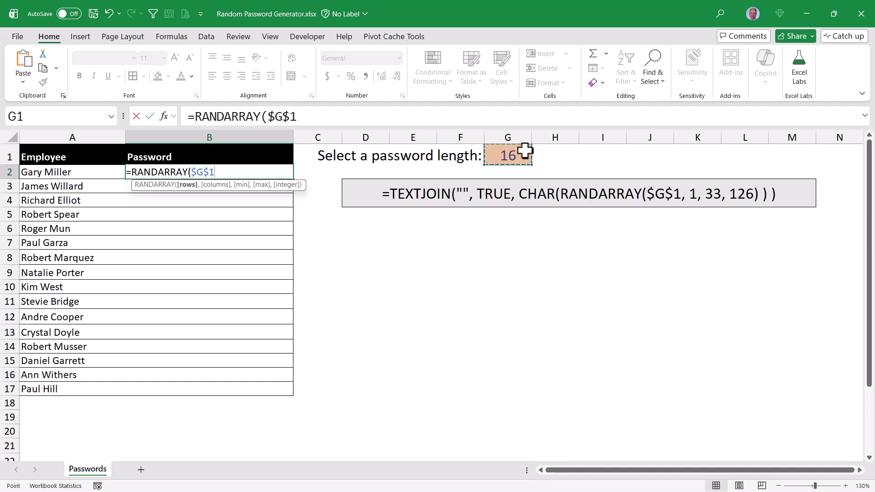
type(", ")
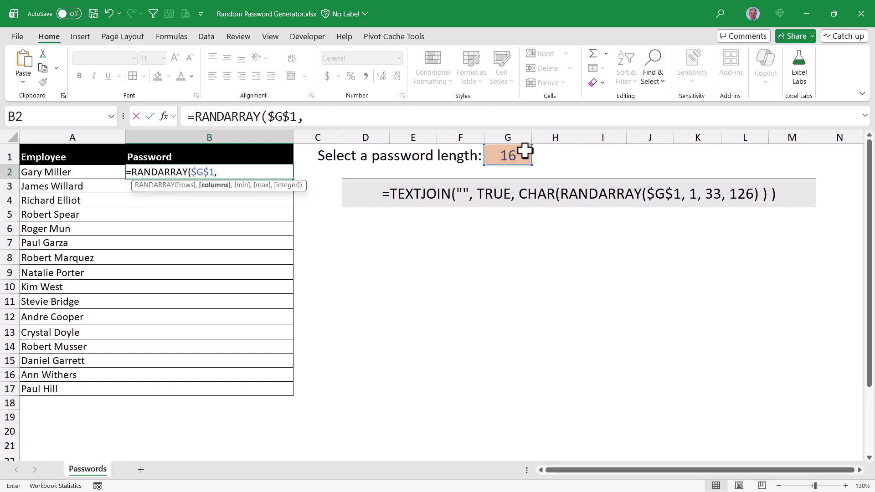
type("1,")
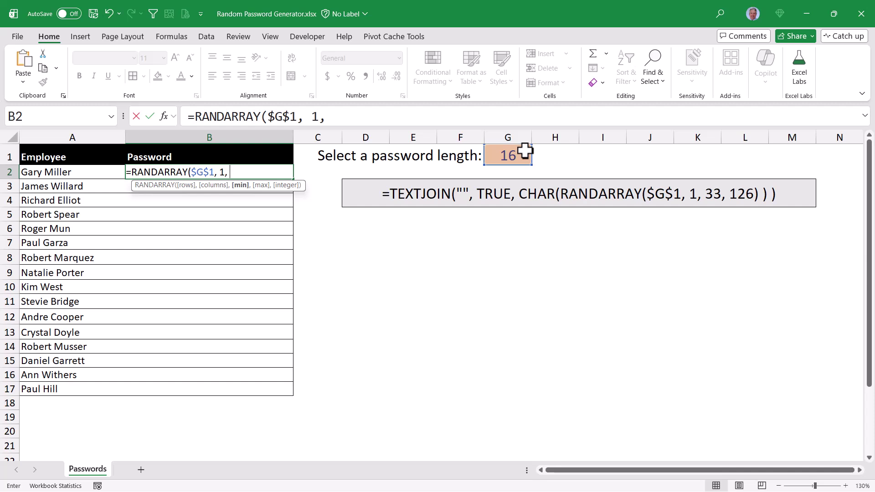
type("33, 126")
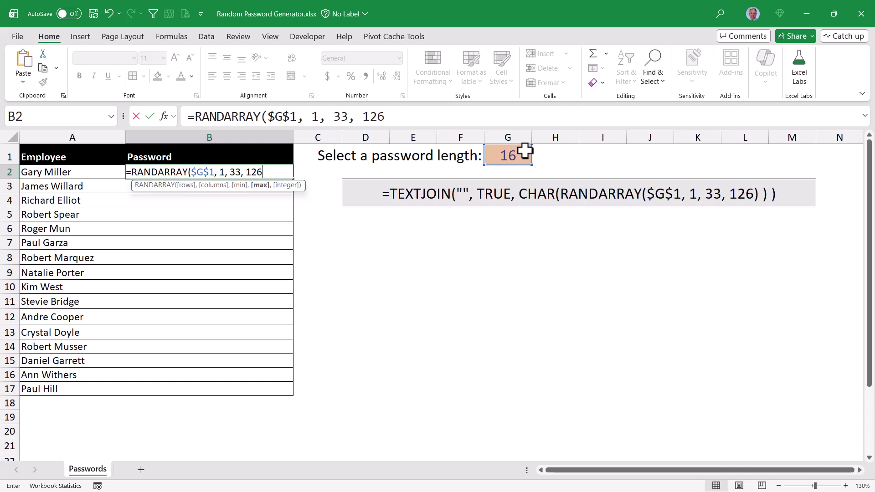
type(",")
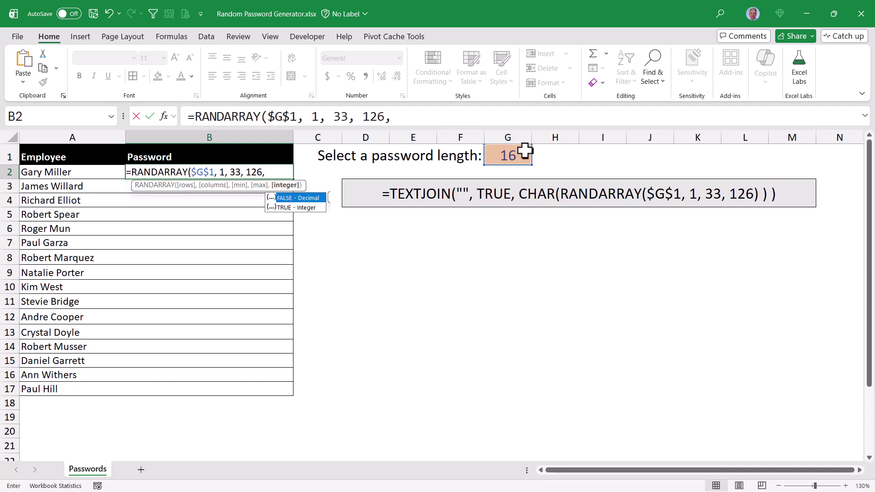
key("BackSpace")
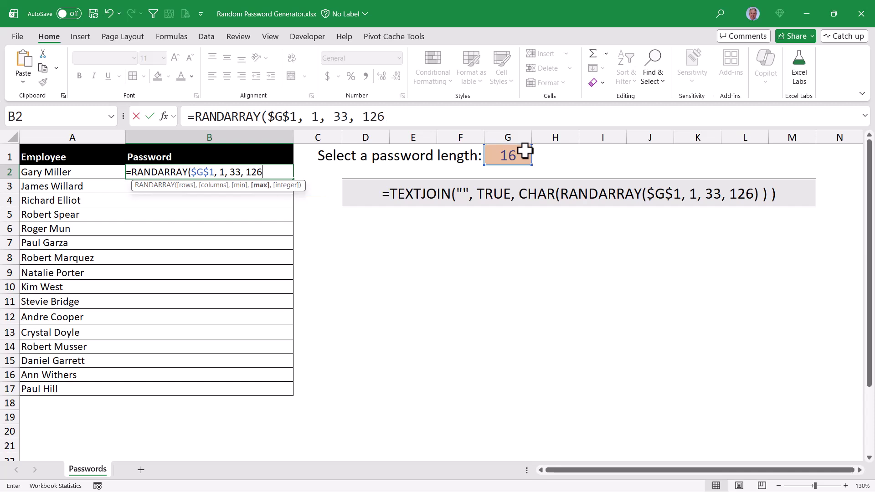
type(")")
key("Return")
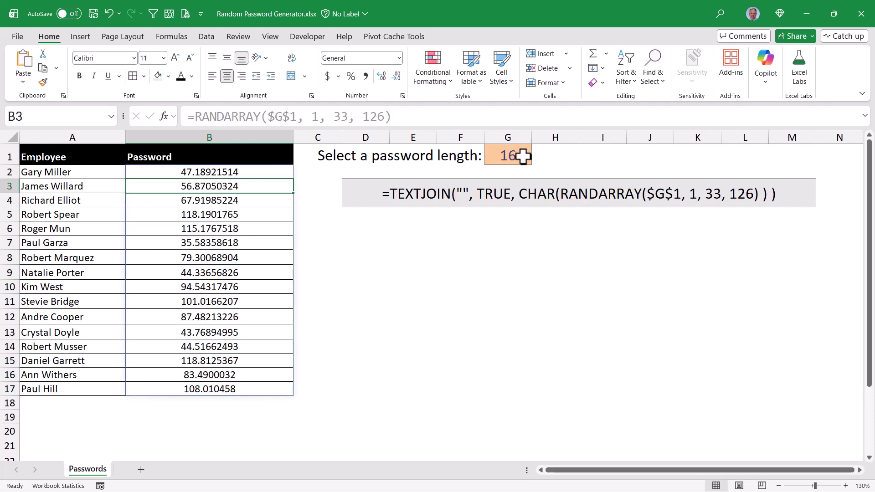
- Test the password length in cell G1 with 5 and 20, and set it back to 16
left_click(525, 153)
type("5")
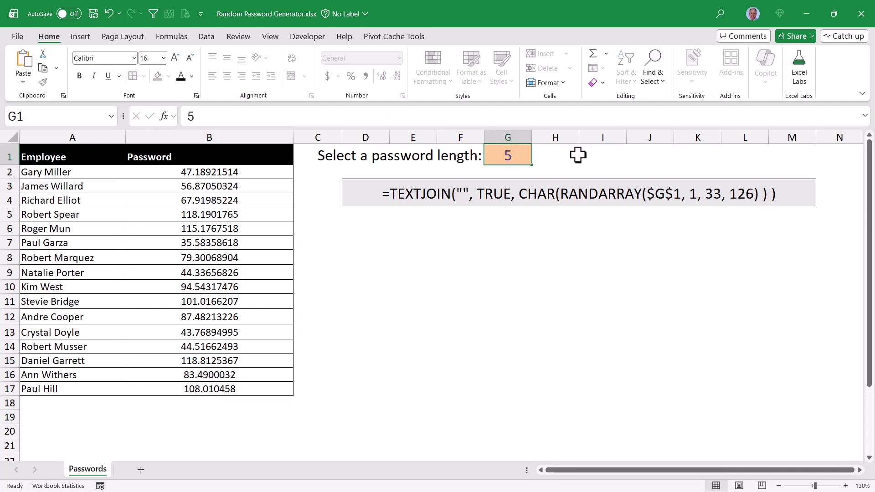
key("Return")
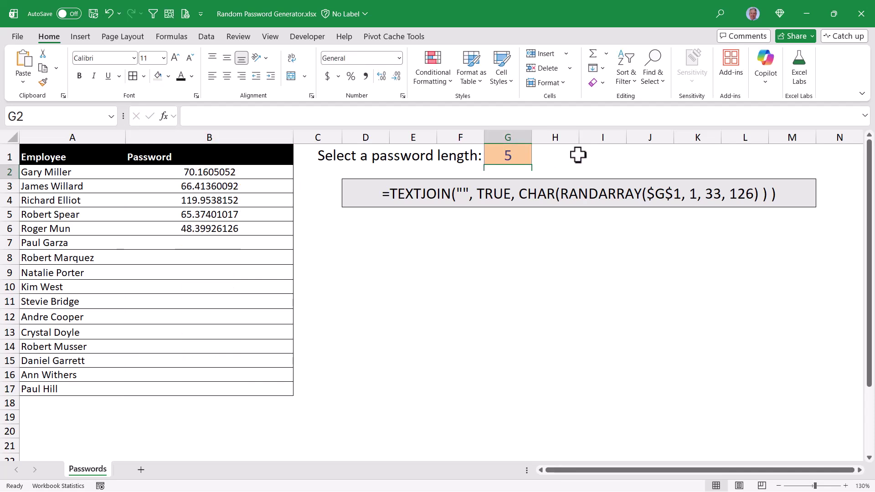
key("Up")
type("20")
key("Return")
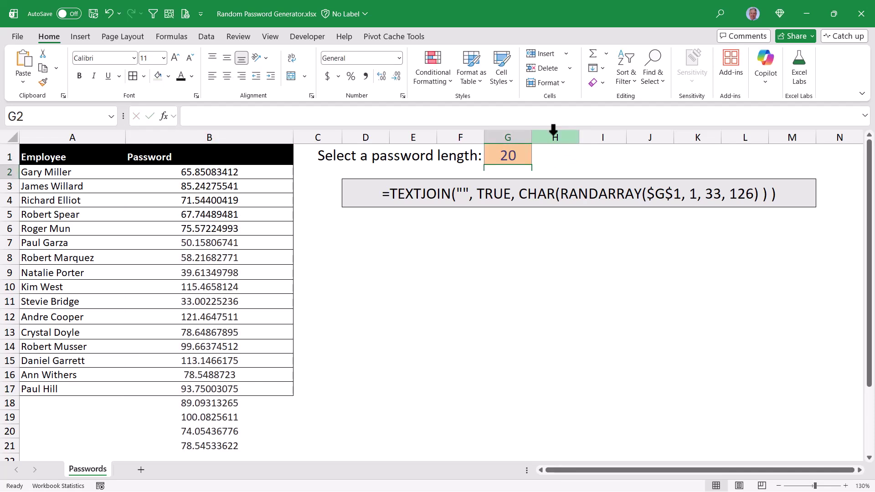
key("Up")
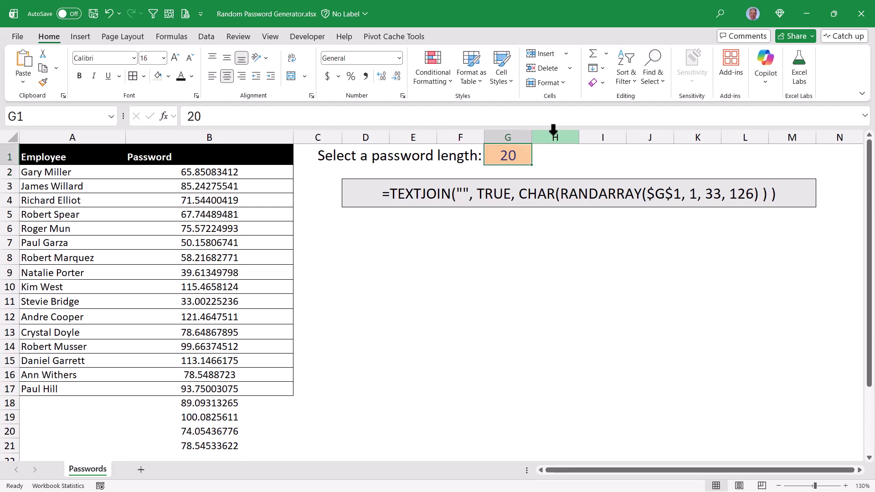
type("16")
key("Return")
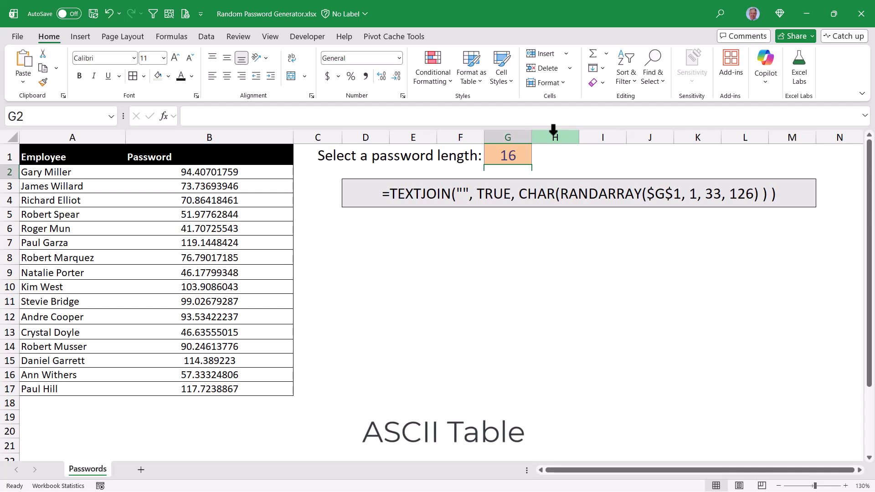
- Wrap the formula in cell B2 in the CHAR function, making it =CHAR(RANDARRAY($G$1, 1, 33, 126))
left_click_drag(870, 254, 872, 308)
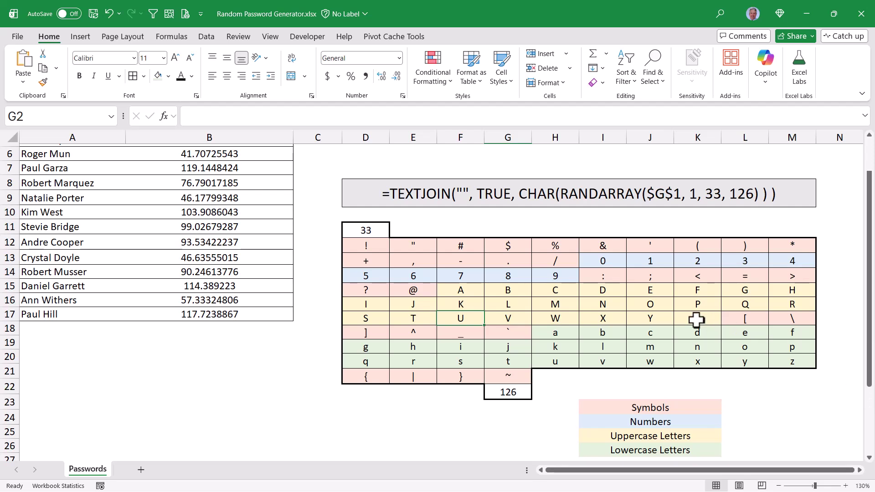
scroll(696, 321, "up", 2)
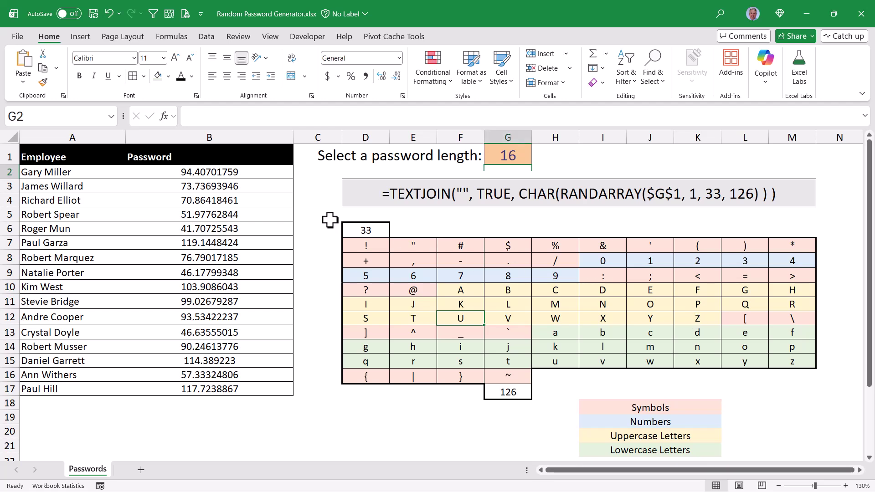
left_click(215, 176)
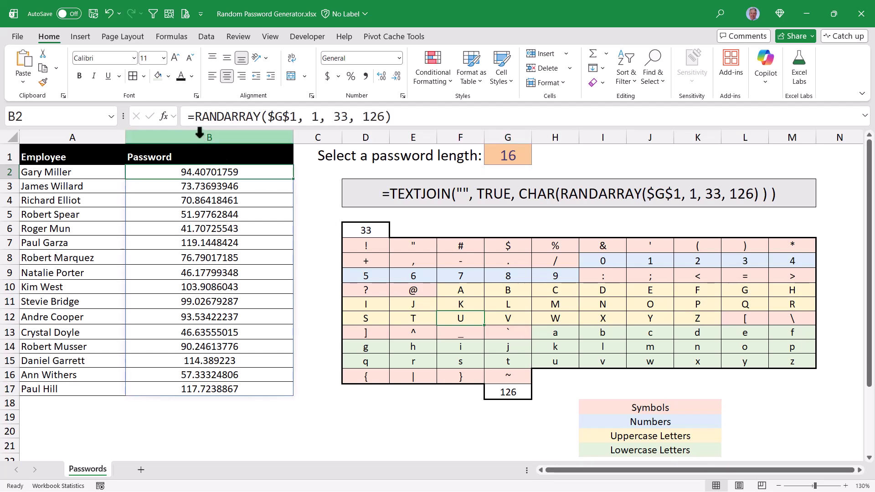
left_click(195, 117)
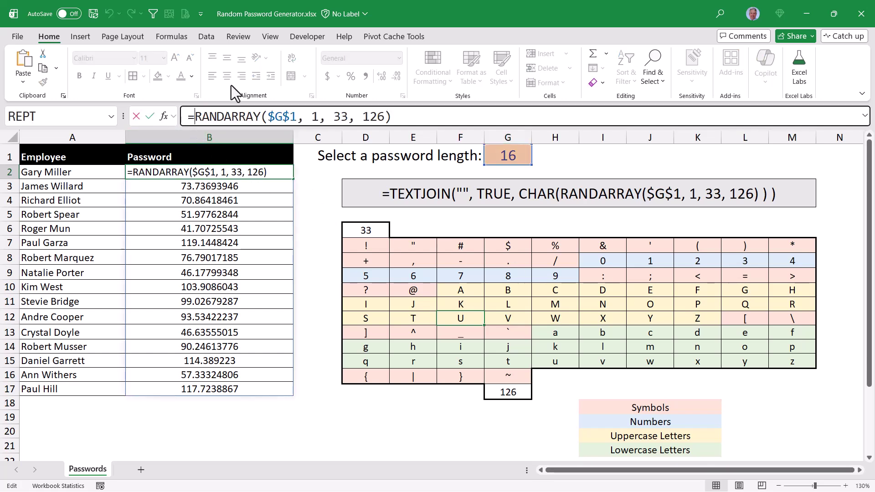
type("CHAR")
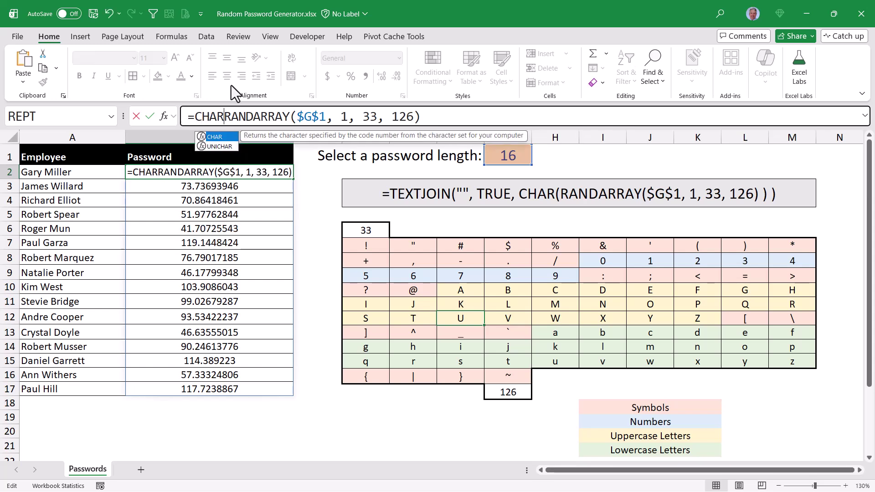
type("(")
key("End")
type(")")
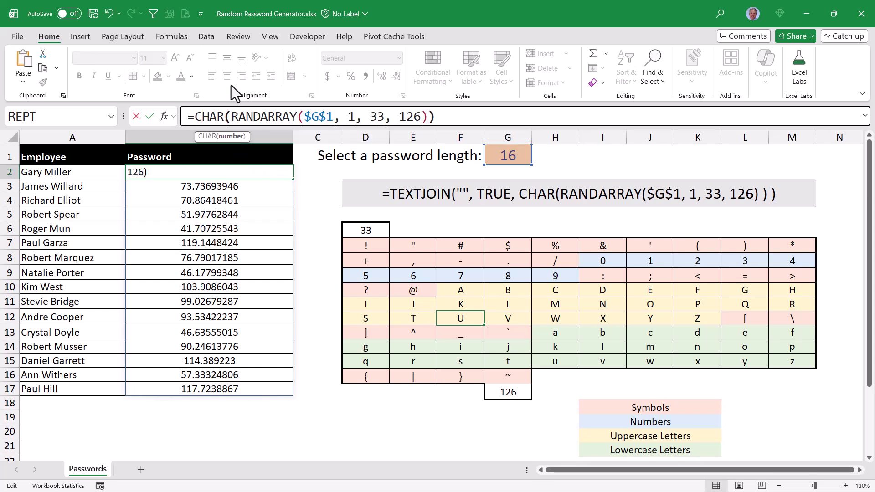
key("ctrl+Return")
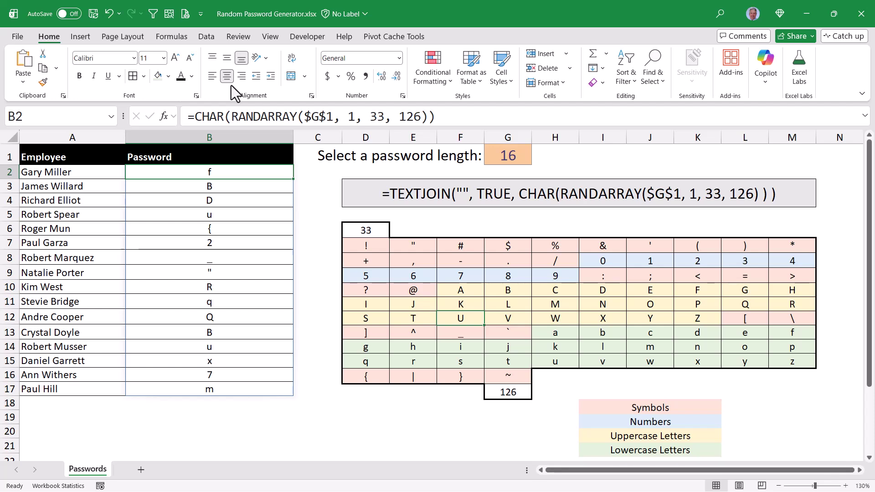
- Recalculate the sheet repeatedly to check that the CHAR formula produces new random characters
key("F9")
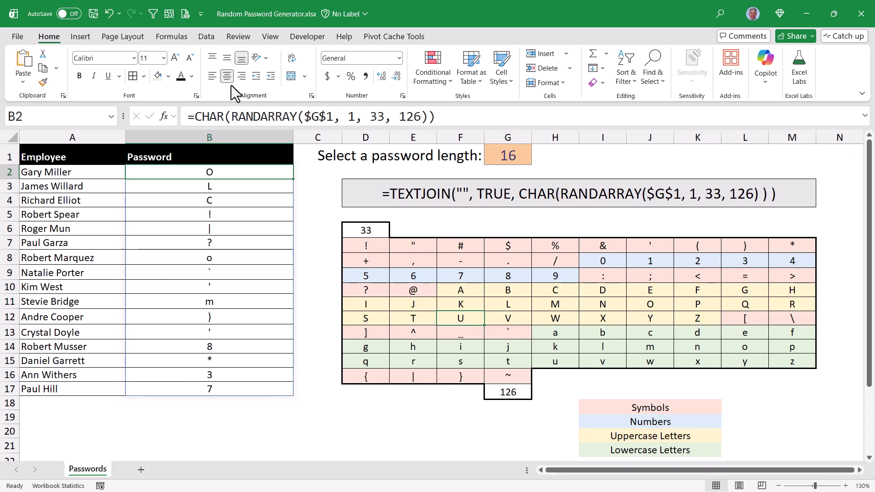
key("F9")
key("F9")
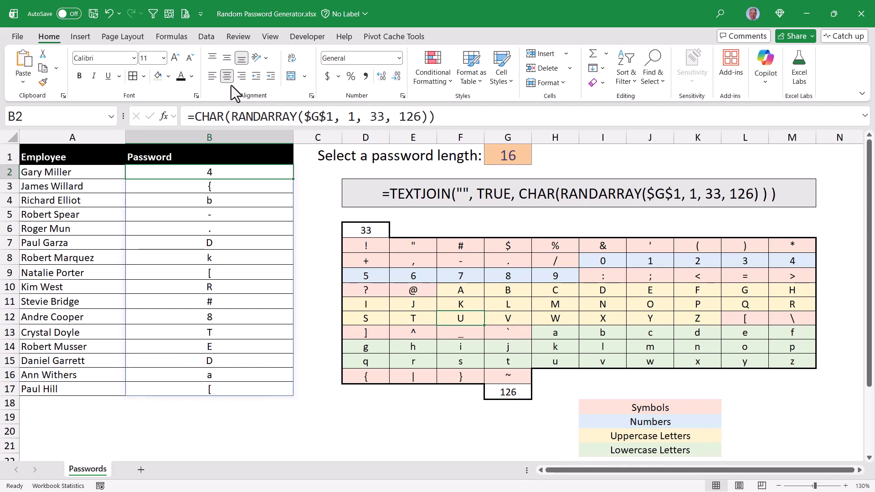
key("F9")
key("F9")
key("F9")
key("F9")
key("F9")
key("F9")
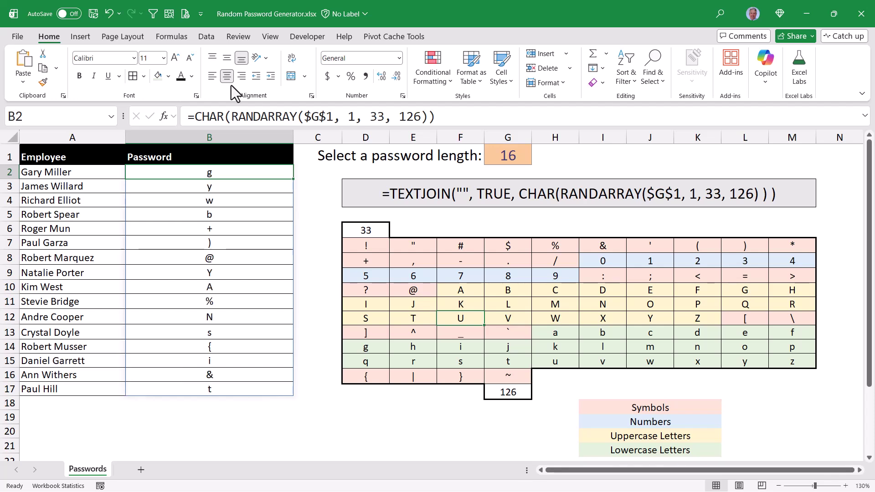
- Keep recalculating the sheet to review more sets of random characters in the Password column
key("F9")
key("F9")
key("F9")
key("F9")
key("F9")
key("F9")
key("F9")
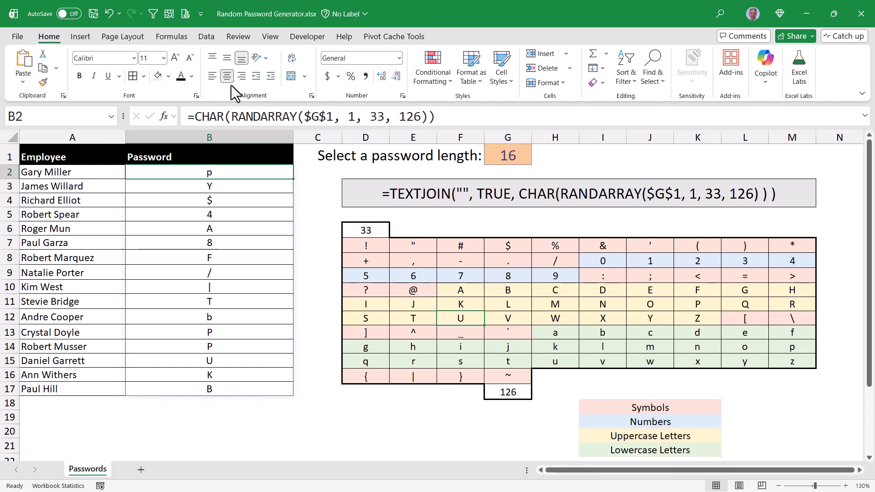
- Temporarily undo the CHAR wrapping in cell B2 to review the recalculated raw RANDARRAY numbers, and restore it
key("ctrl+z")
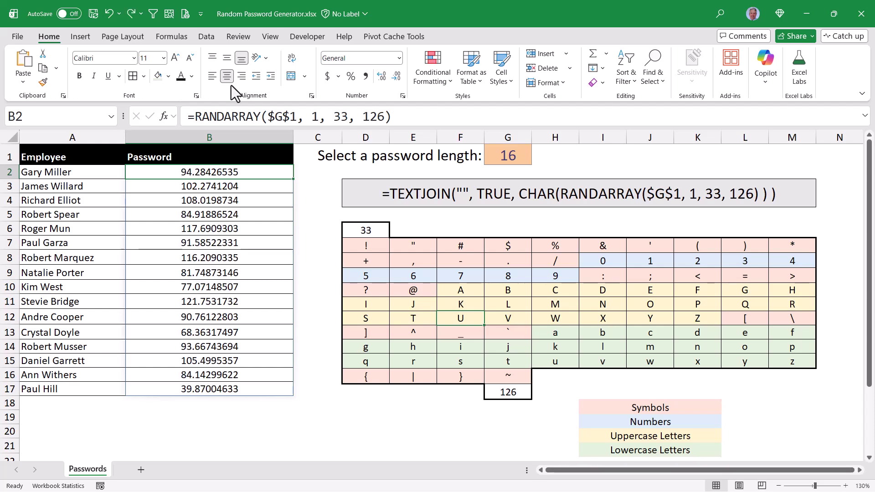
key("F9")
key("F9")
key("F9")
key("F9")
key("F9")
key("ctrl+y")
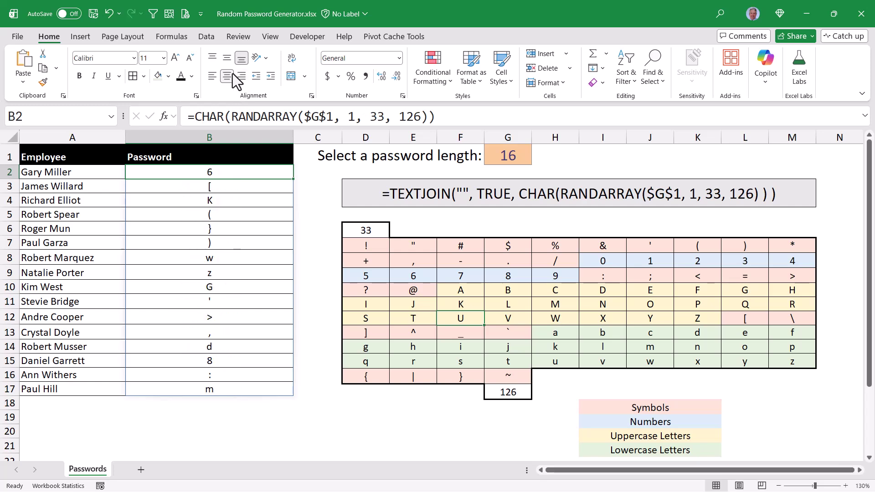
- Set the password length in cell G1 to 5 to test the CHAR formula's output
left_click(508, 155)
type("5")
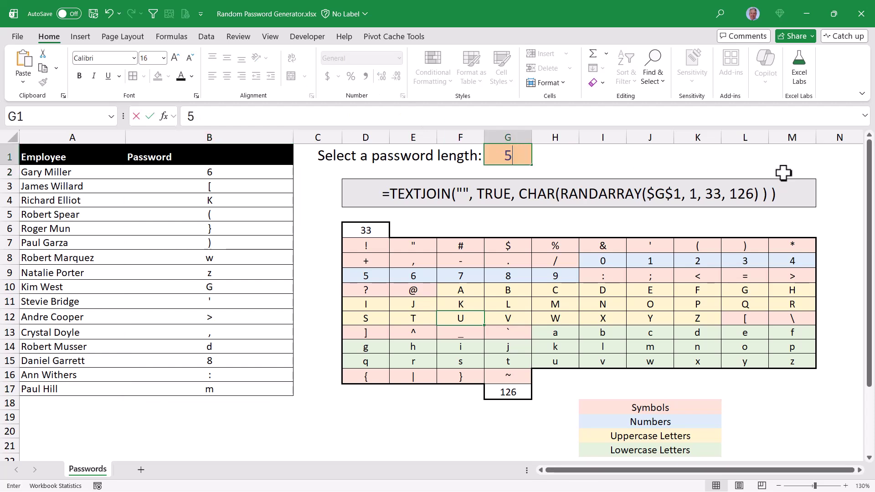
key("Return")
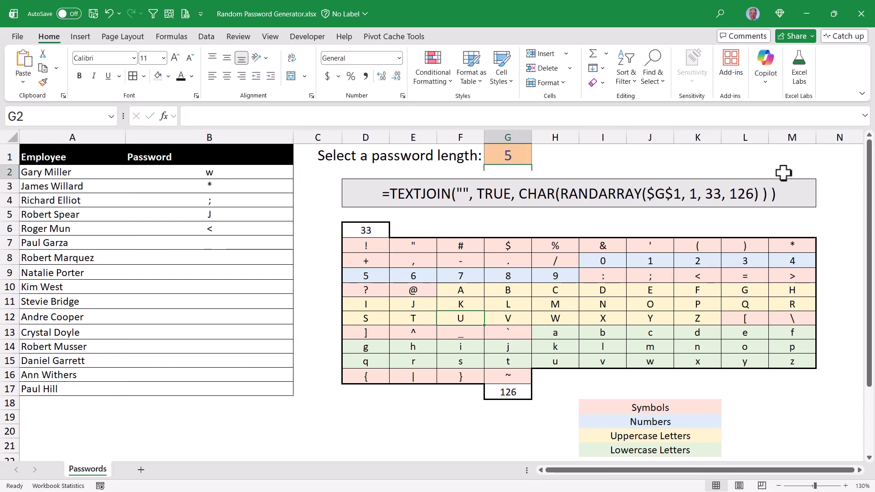
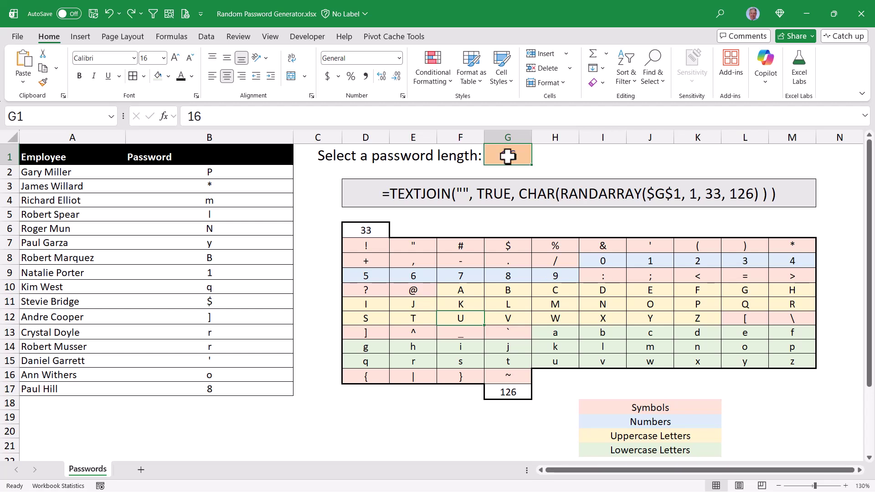
- Wrap the formula in cell B2 in the TEXTJOIN function, making it =TEXTJOIN("",TRUE,CHAR(RANDARRAY($G$1, 1, 33, 126)))
left_click(227, 173)
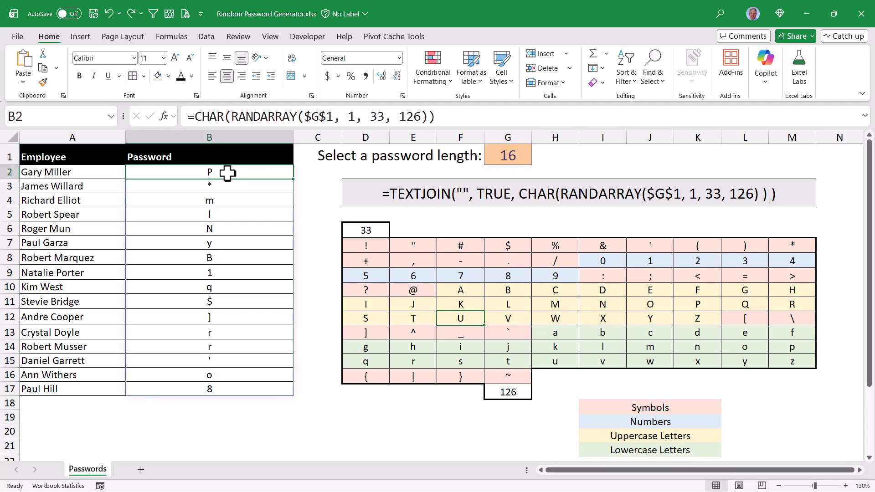
left_click(192, 116)
type("textj")
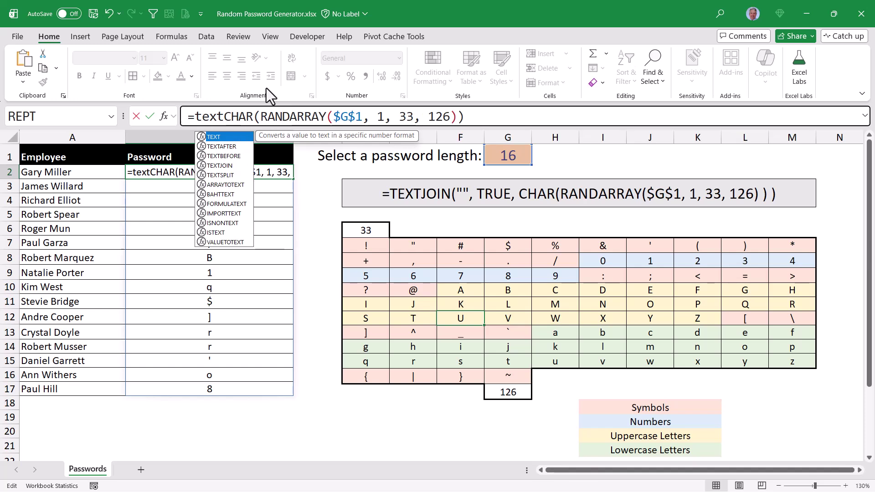
key("Tab")
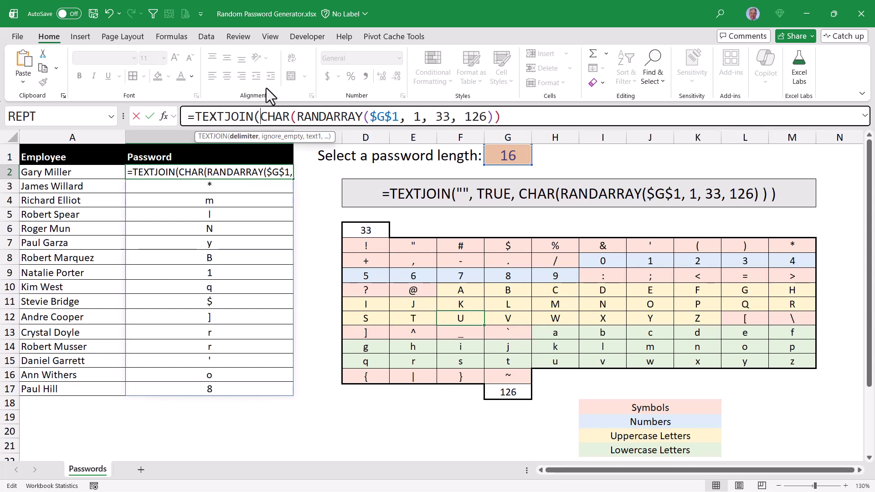
type("\"\"")
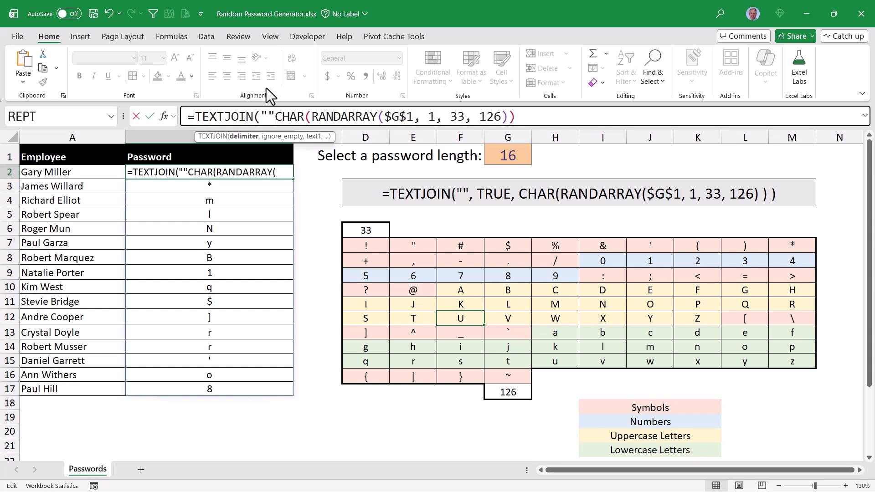
type(",")
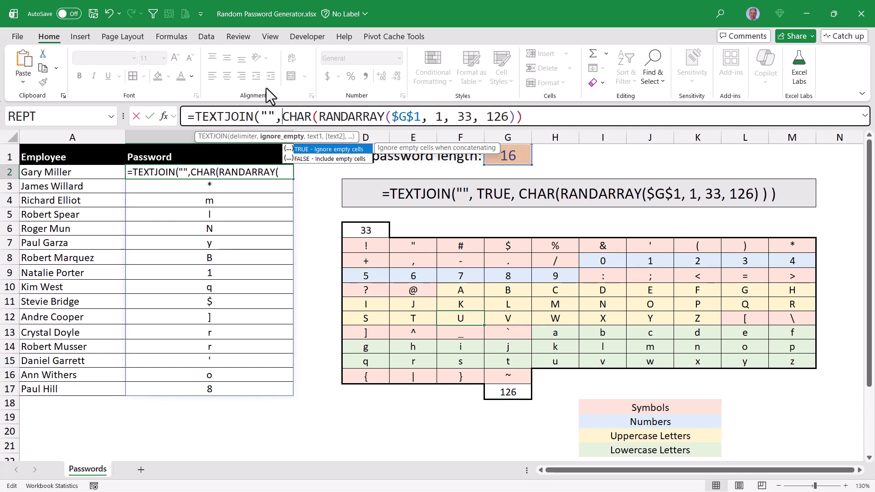
key("Tab")
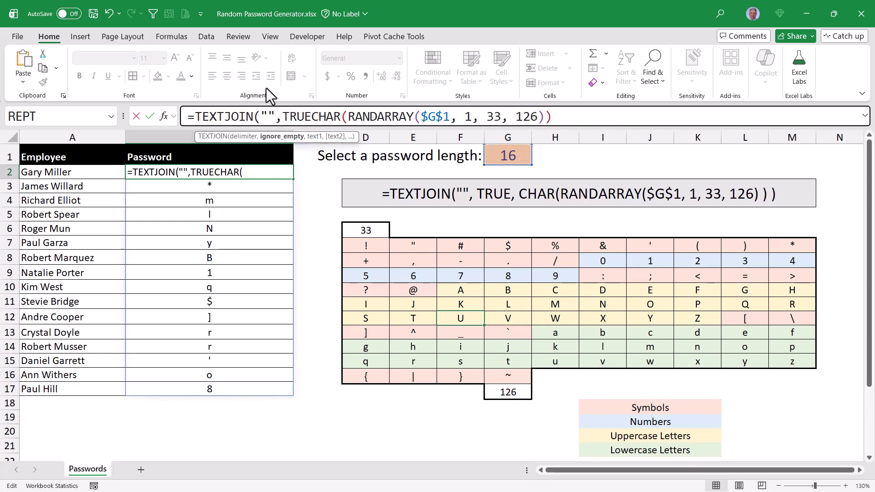
type(",")
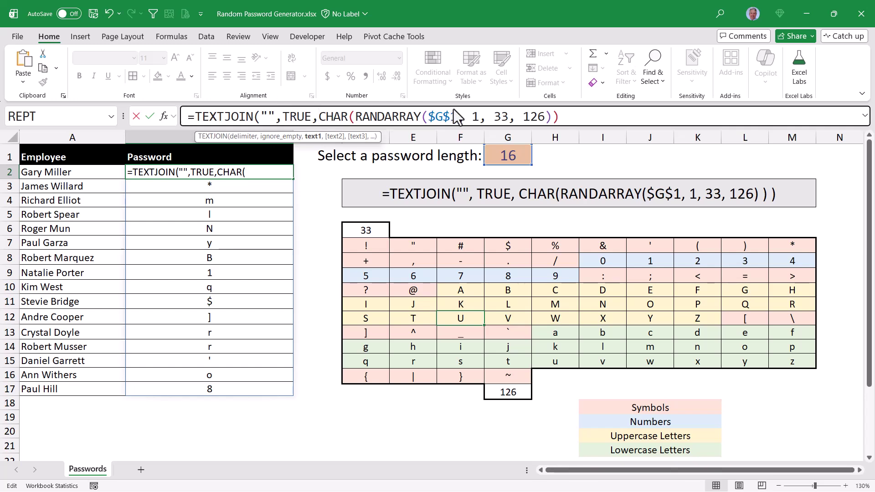
left_click(585, 119)
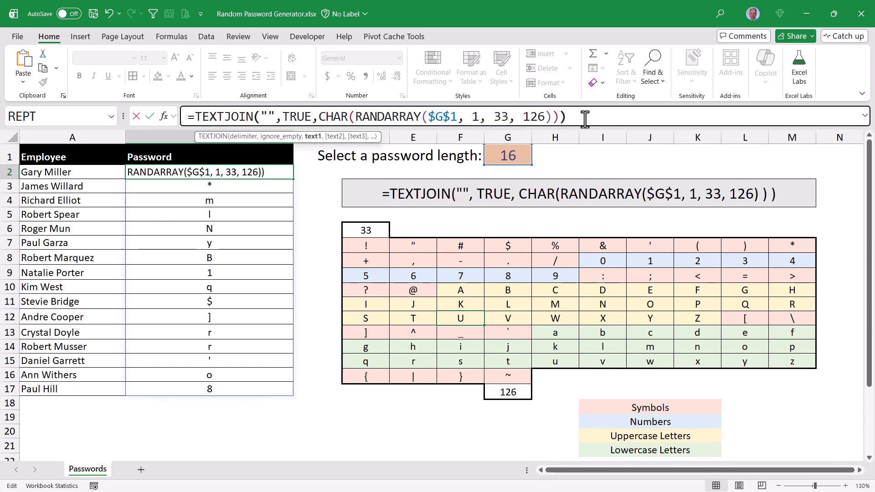
type(")")
key("ctrl+Return")
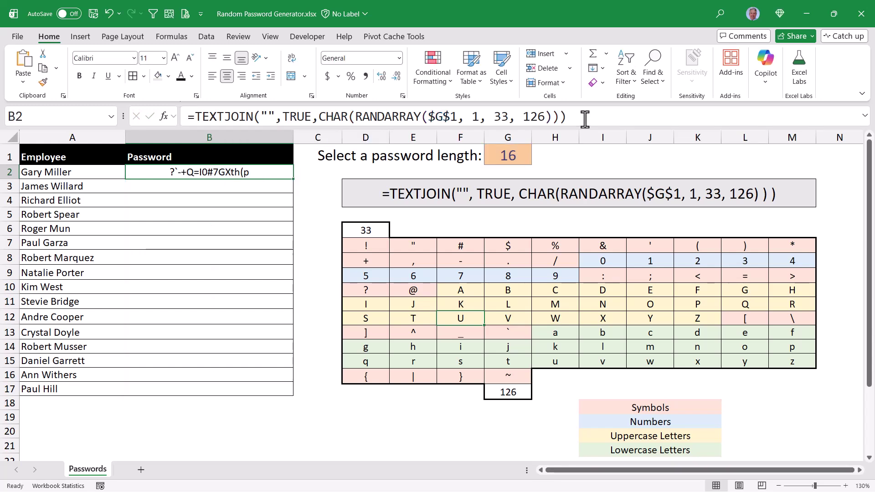
- Test the TEXTJOIN formula with password lengths 5 and 20 in cell G1, and set the length back to 16
left_click(513, 157)
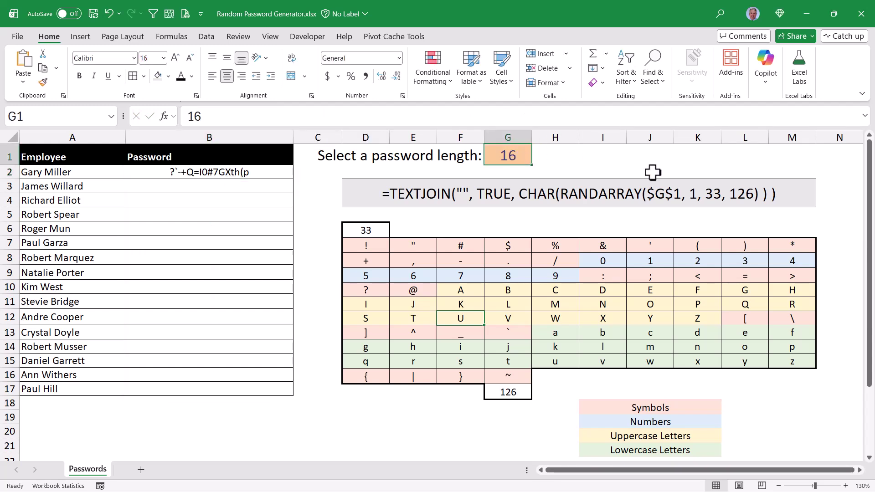
type("5")
key("Return")
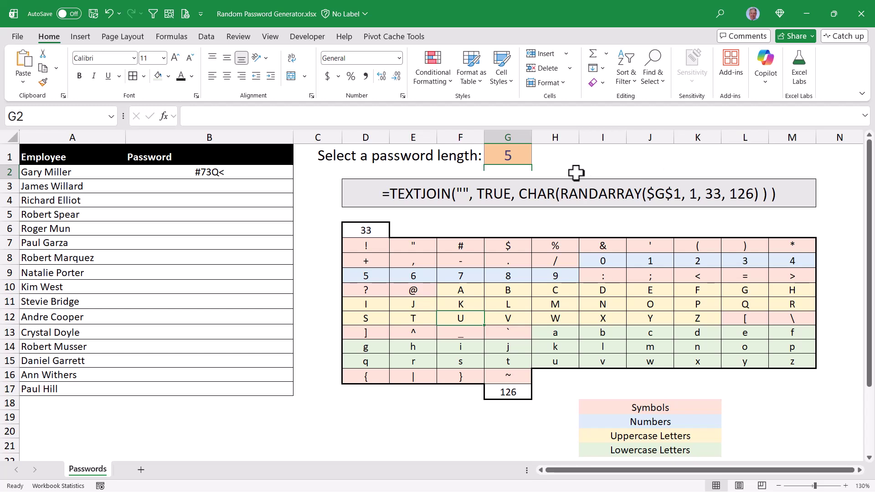
left_click(514, 155)
type("20")
key("Return")
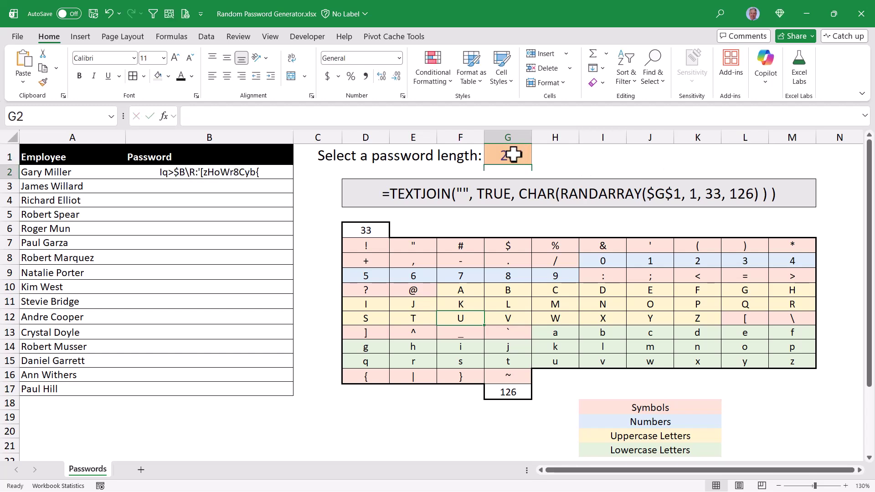
left_click(514, 155)
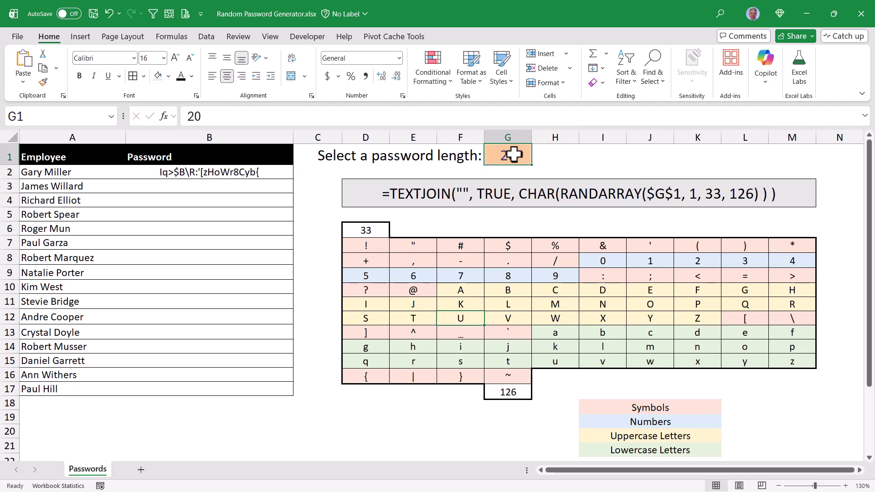
type("16")
- Fill the TEXTJOIN formula from cell B2 down to B17 for all employees
left_click(290, 174)
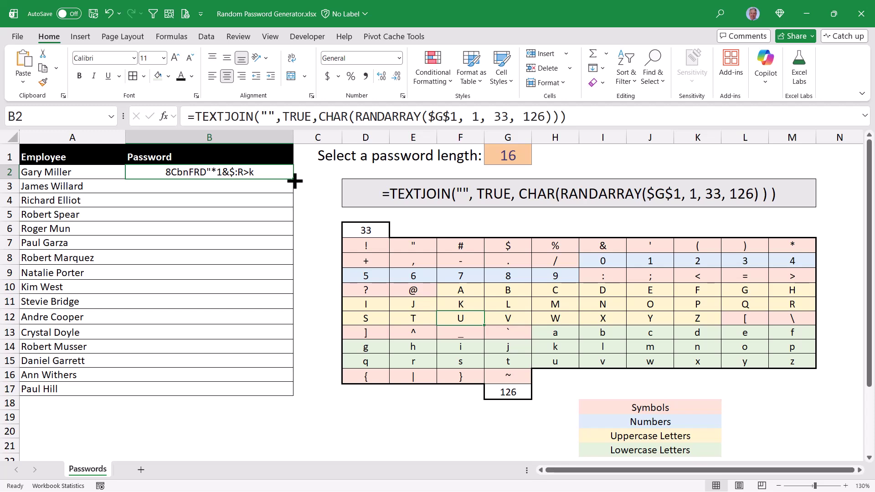
left_click_drag(294, 181, 275, 391)
left_click(272, 390)
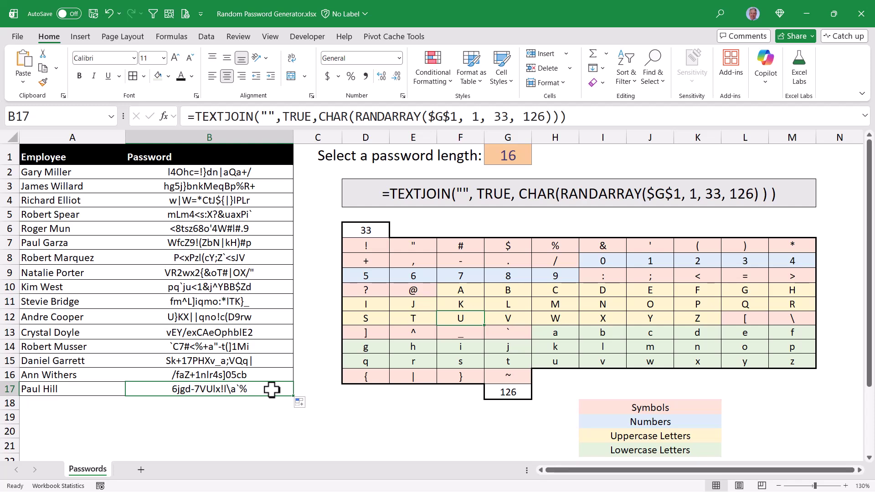
- Recalculate the sheet repeatedly to review newly generated passwords for all employees in column B
key("F9")
key("F9")
key("F9")
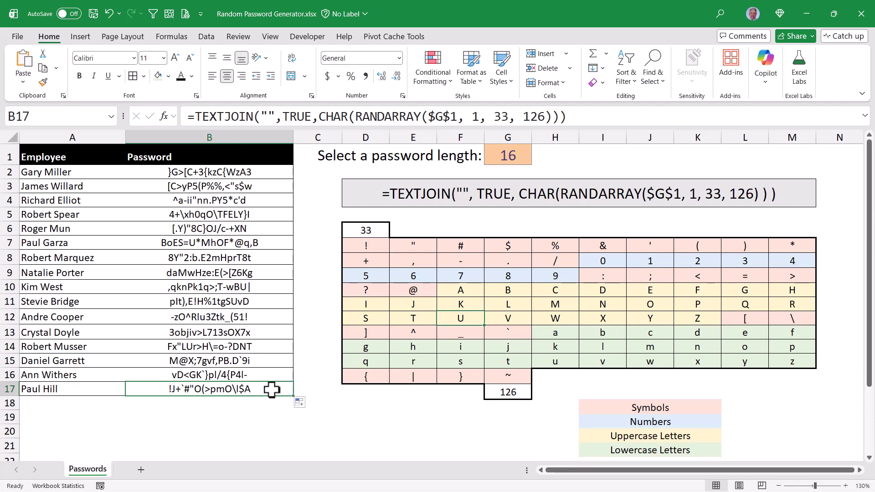
key("F9")
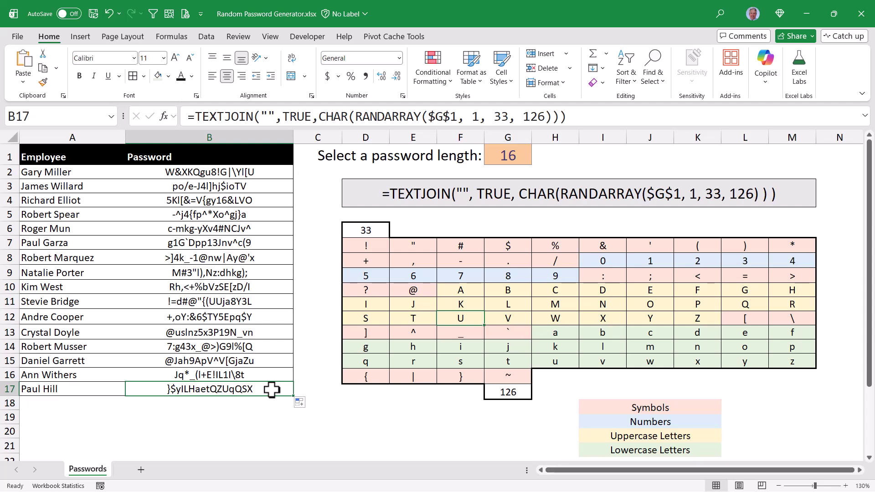
key("F9")
key("F9")
key("F9")
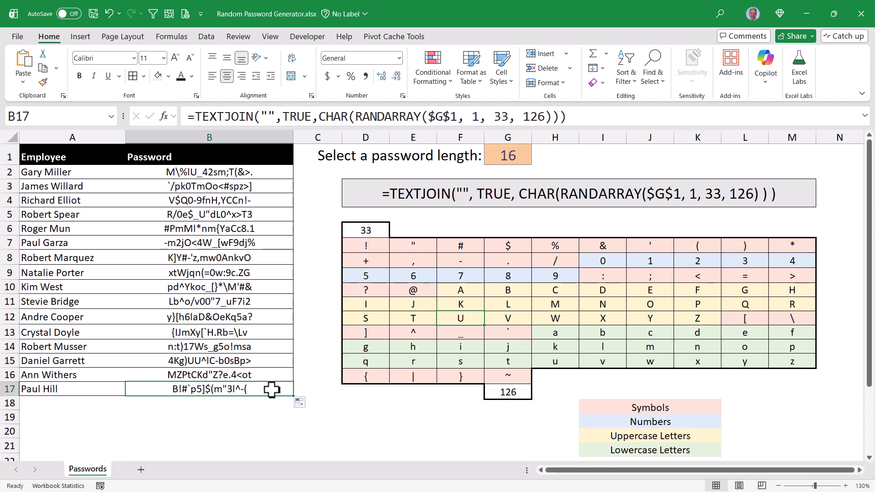
key("F9")
key("F9")
key("F9")
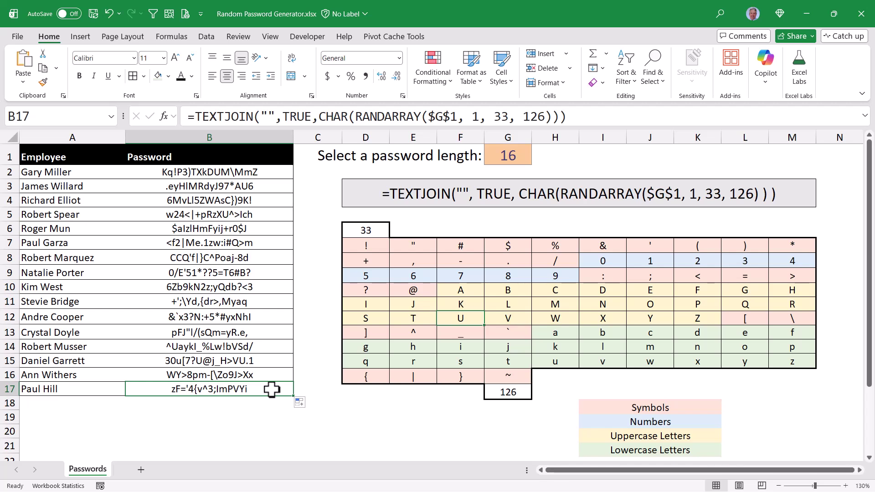
- Copy the password range B2:B17 and paste it over itself as values only to freeze the generated passwords
left_click_drag(250, 172, 246, 393)
left_click(43, 68)
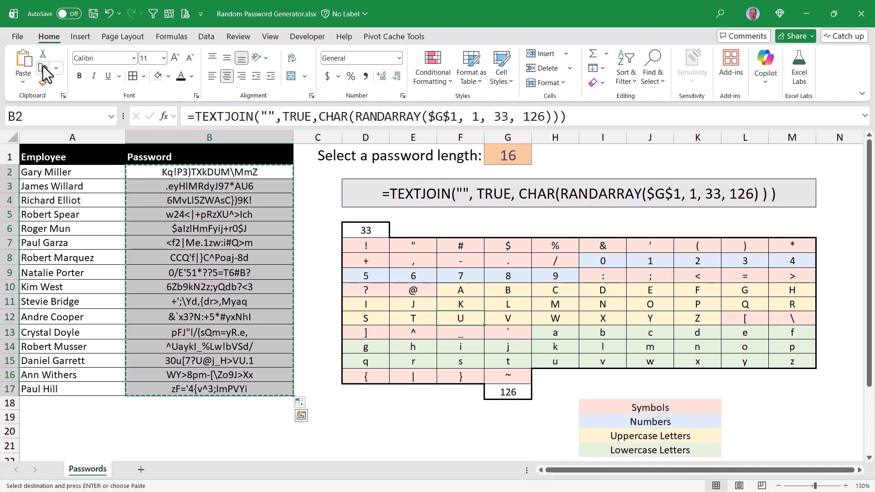
left_click(23, 82)
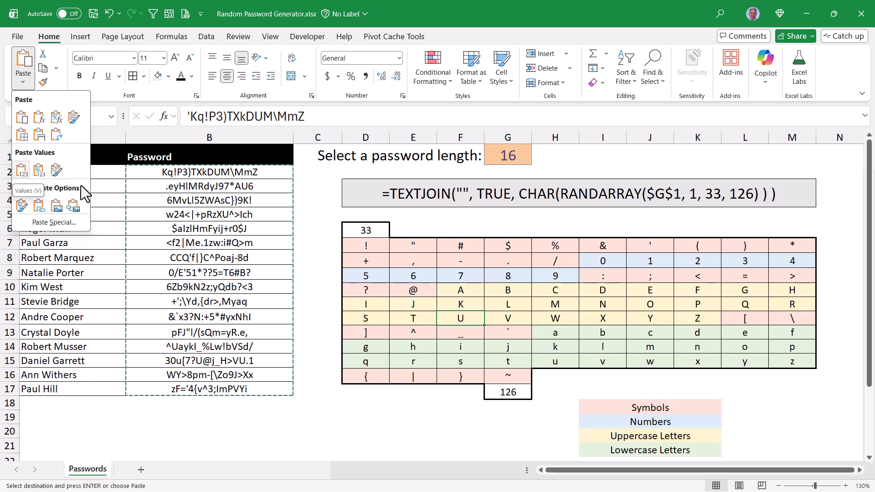
left_click(21, 171)
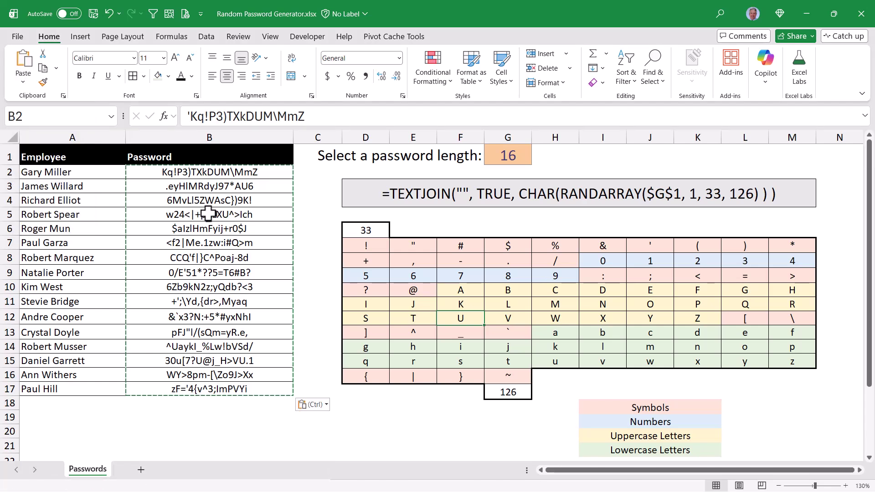
key("ctrl+shift+v")
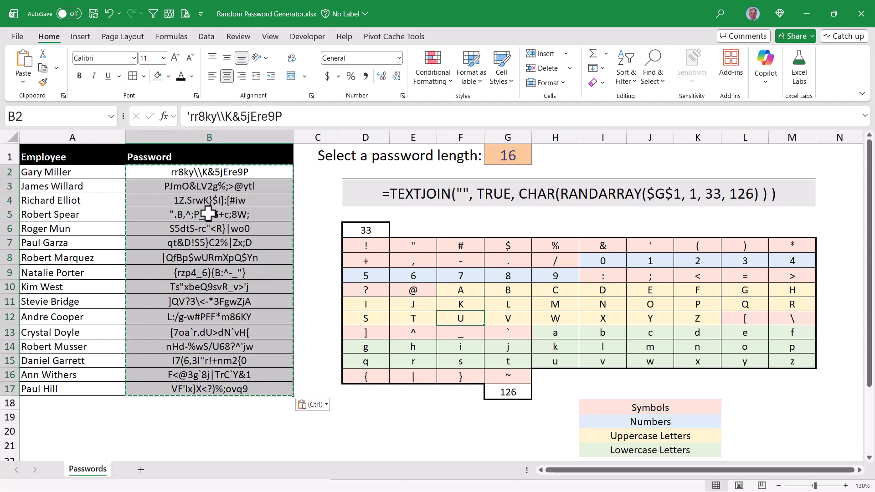
- Inspect cells B7, B10, B12 and B14 for static text, and undo the values-only paste in B2:B17
left_click(225, 242)
left_click(228, 287)
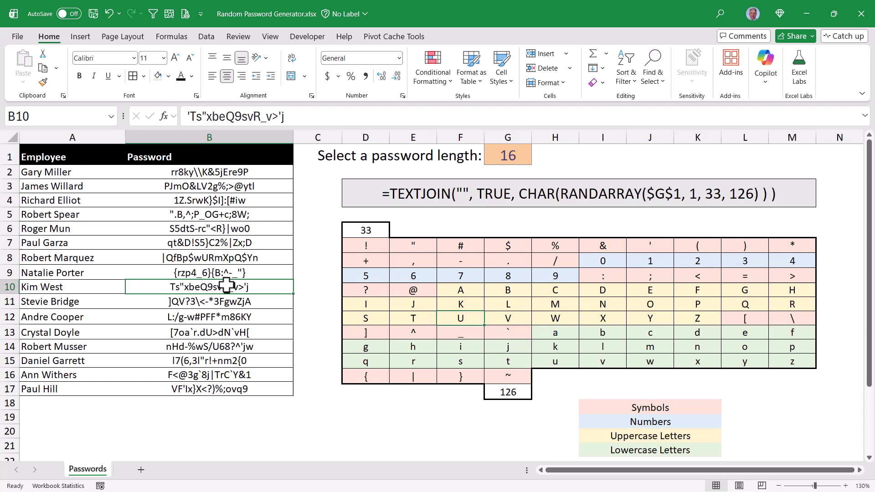
left_click(228, 317)
left_click(252, 345)
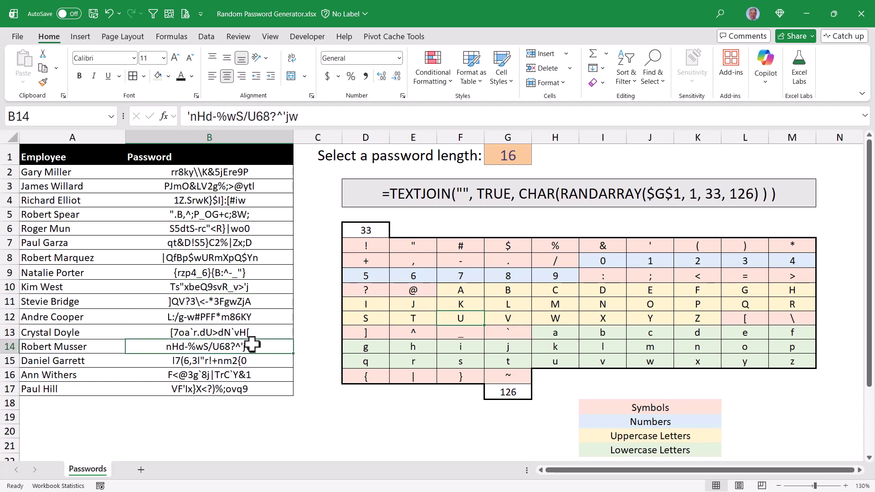
key("ctrl+z")
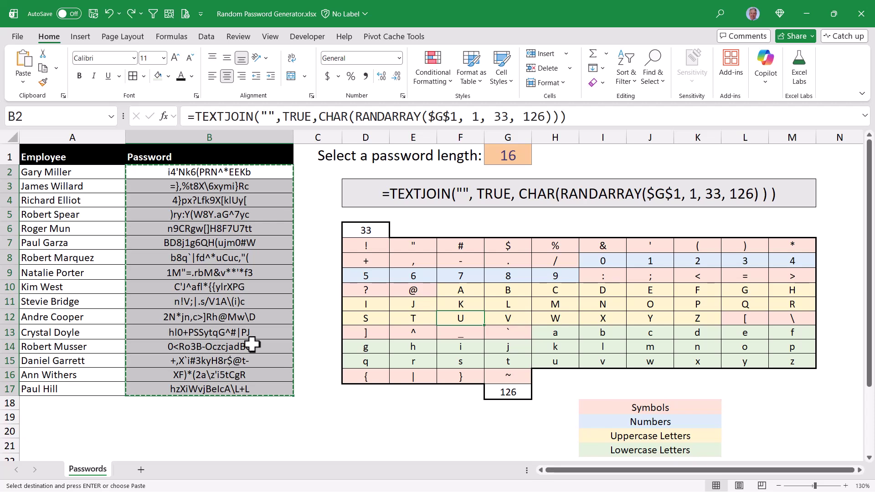
- Paste the password range B2:B17 over itself as values only, and undo the paste
left_click(271, 174)
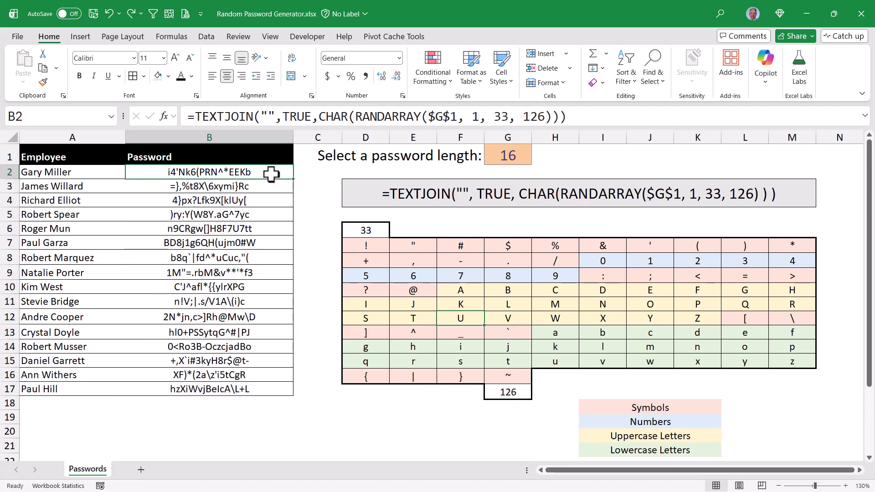
left_click_drag(271, 174, 283, 387)
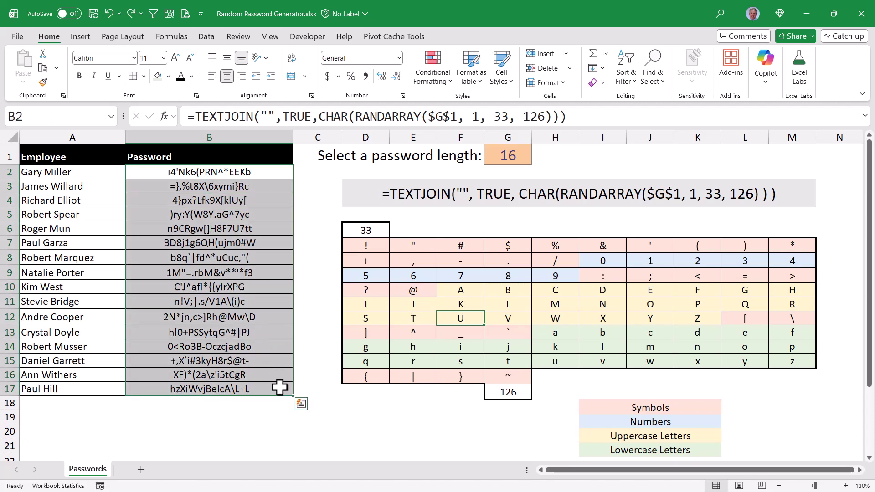
key("ctrl+c")
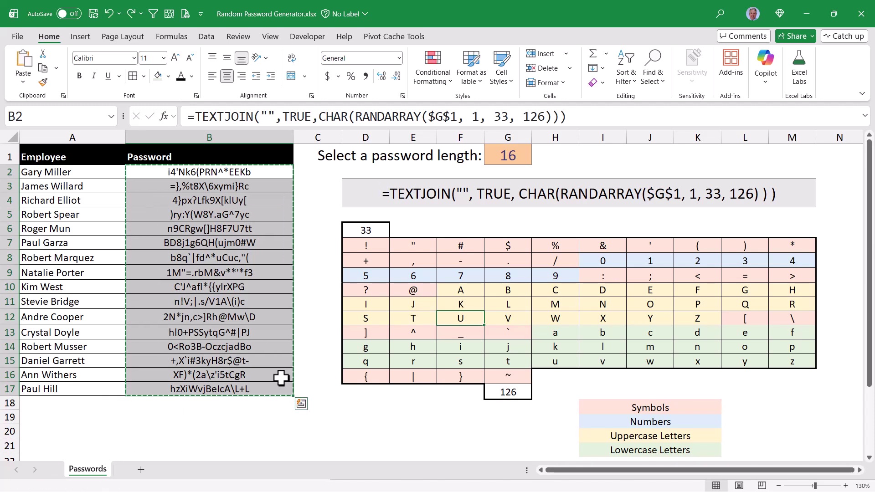
key("ctrl+shift+v")
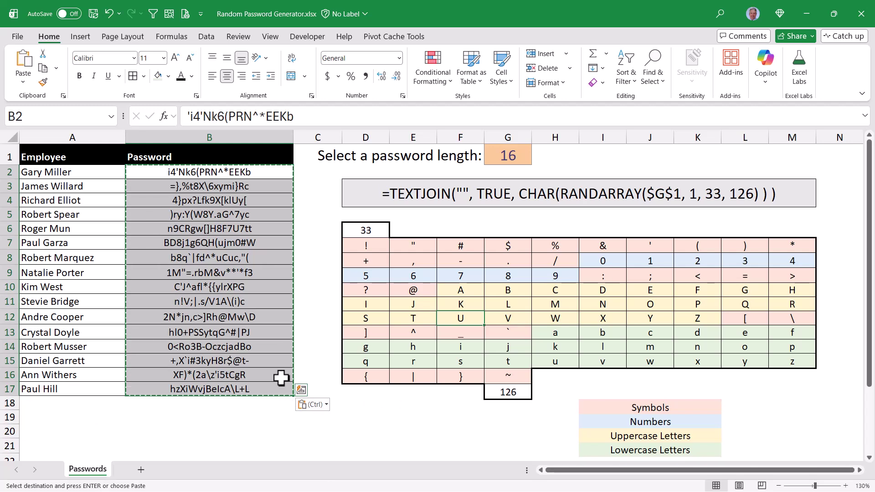
key("ctrl+z")
key("ctrl+z")
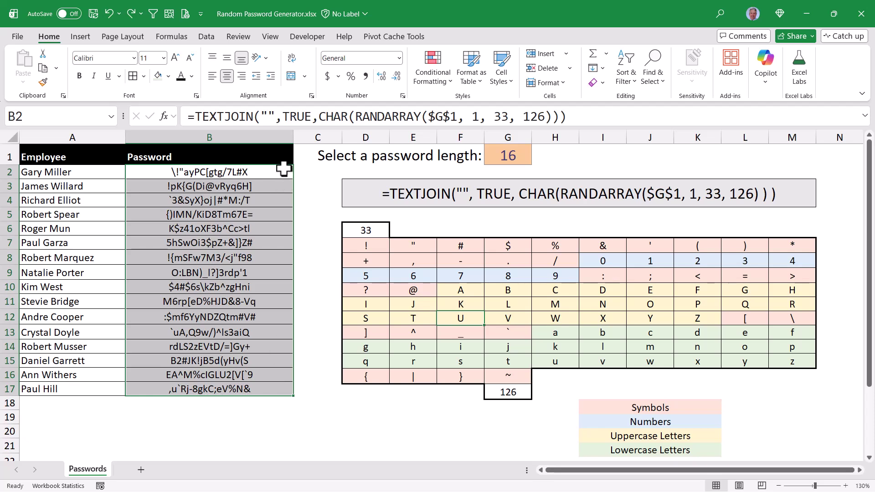
- Copy the passwords in B2:B17, paste them over themselves as values only, and check cells B7 and B8 for static text
left_click_drag(283, 170, 280, 388)
key("ctrl+c")
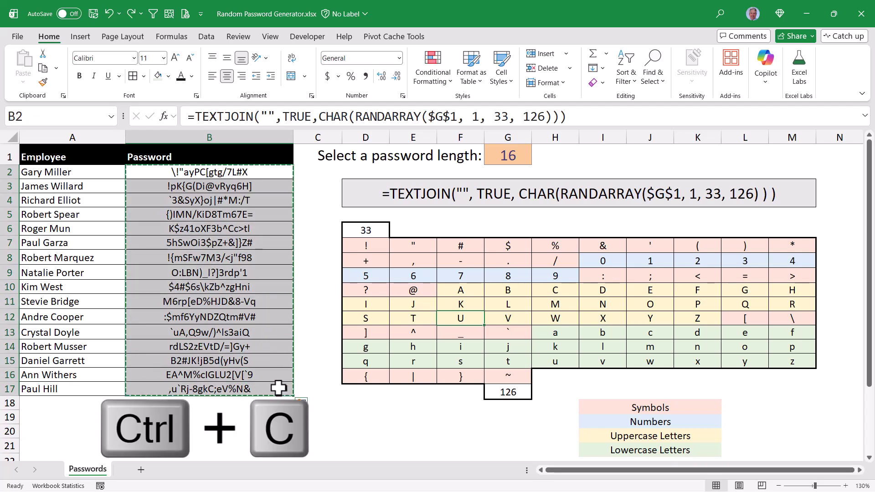
key("ctrl+shift+v")
left_click(269, 243)
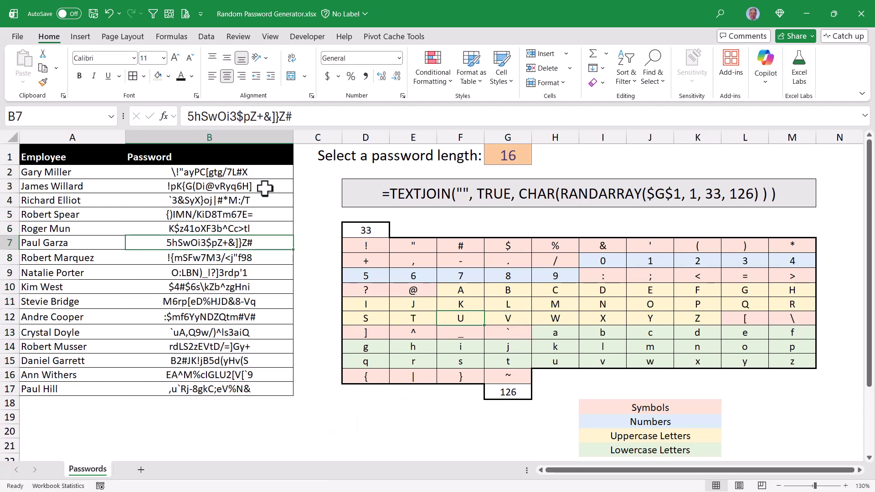
left_click_drag(265, 187, 262, 360)
left_click(264, 259)
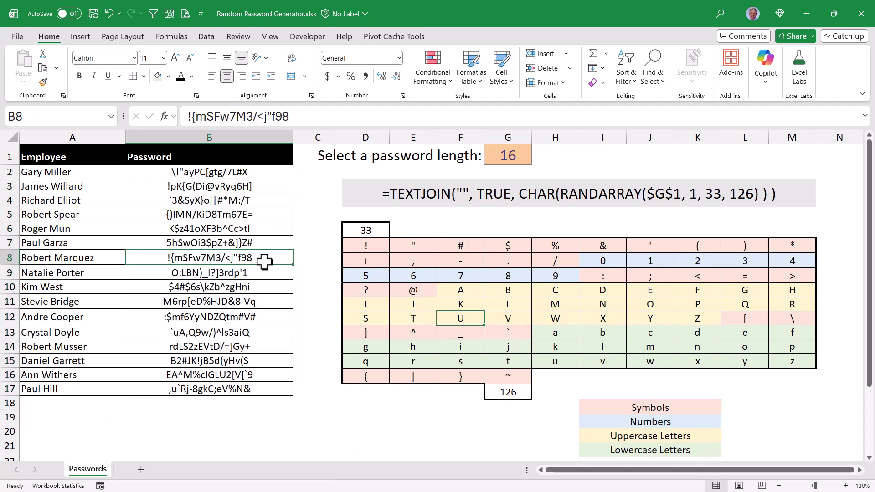
key("ctrl+z")
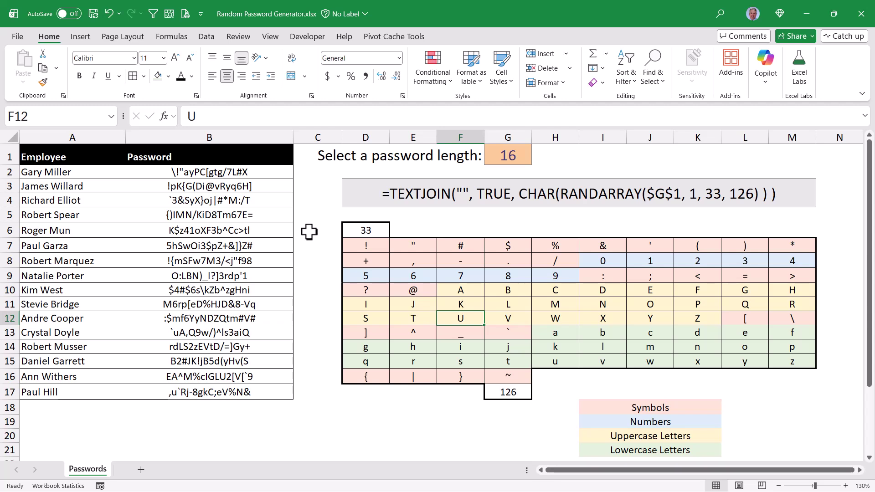
- Color a single character of the static password in cell B4 red
left_click(285, 204)
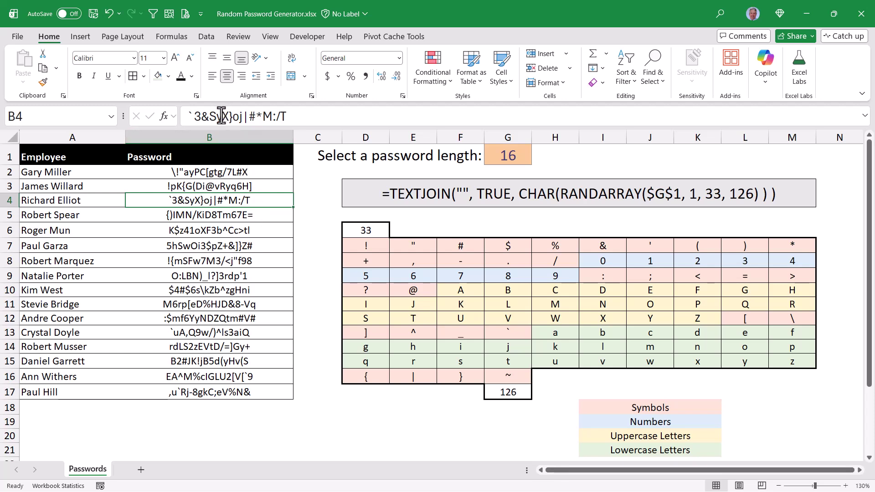
left_click_drag(222, 116, 229, 116)
left_click(191, 76)
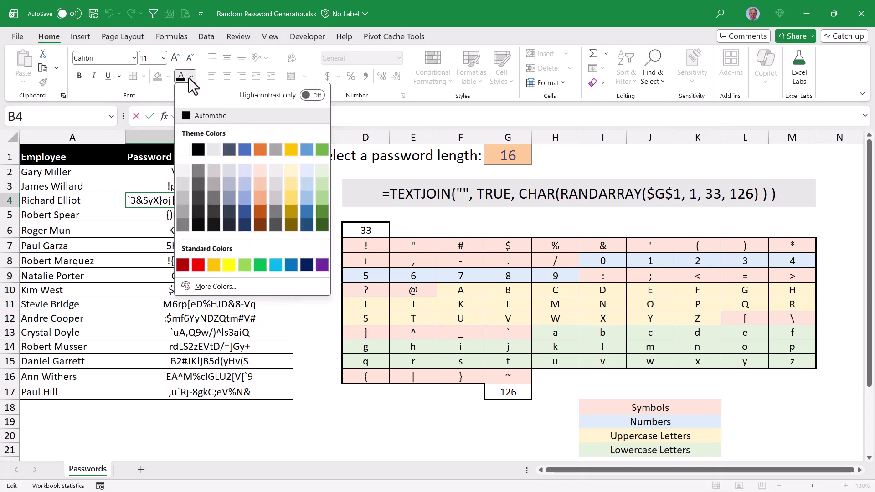
left_click(197, 265)
left_click(199, 264)
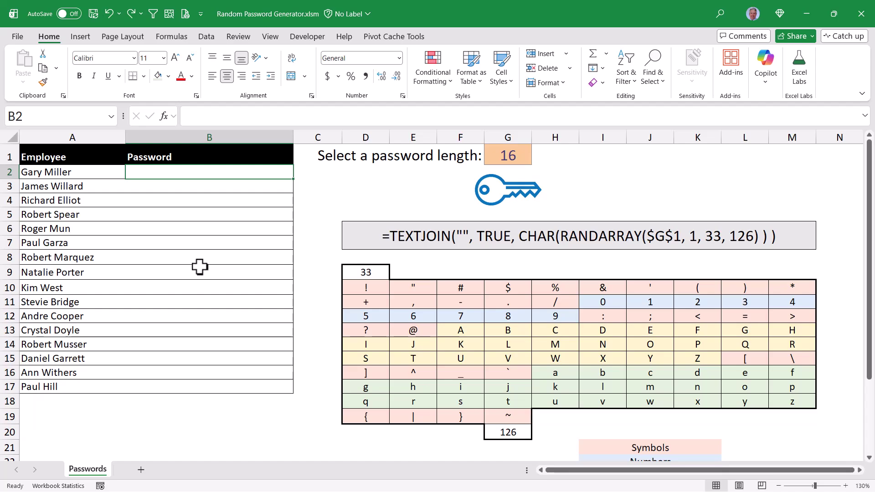
- Review the ColorChars macro in the VBA editor through to its end, and return to the worksheet
key("alt+F11")
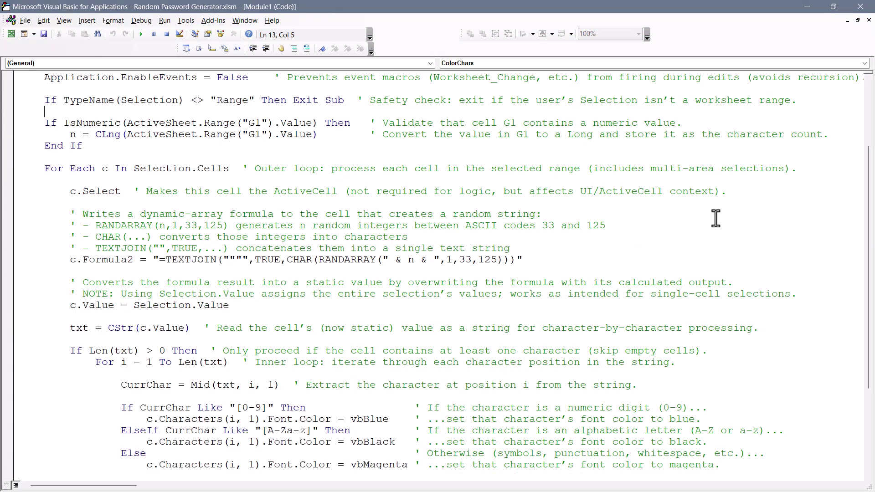
scroll(716, 218, "down", 4)
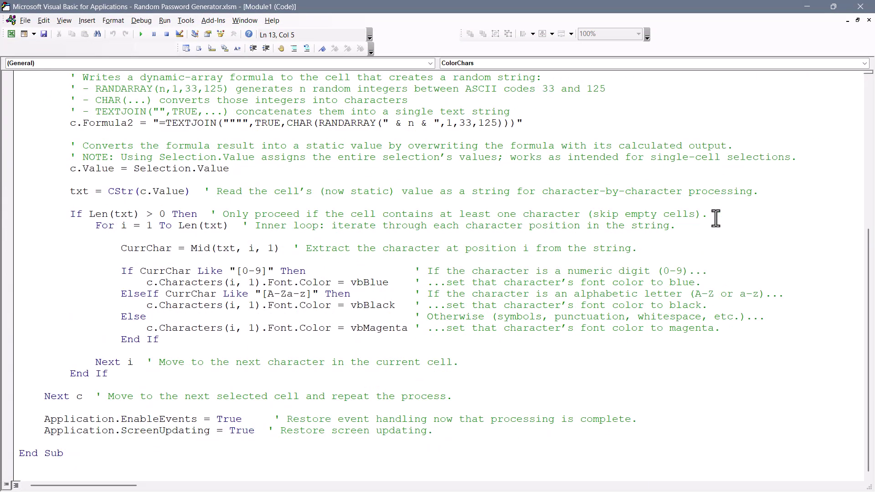
scroll(716, 218, "up", 7)
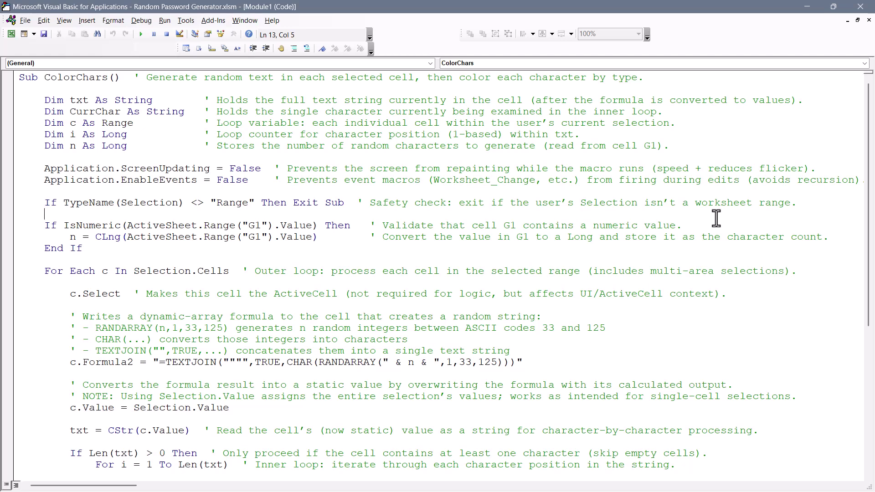
key("alt+F11")
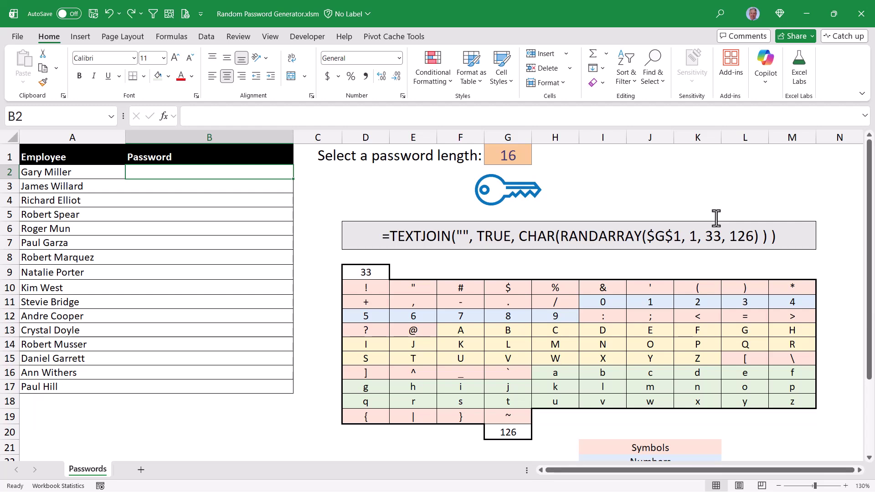
- Run the color-coded password macro from the key graphic for cell B2 and for the whole range B2:B17
left_click(515, 194)
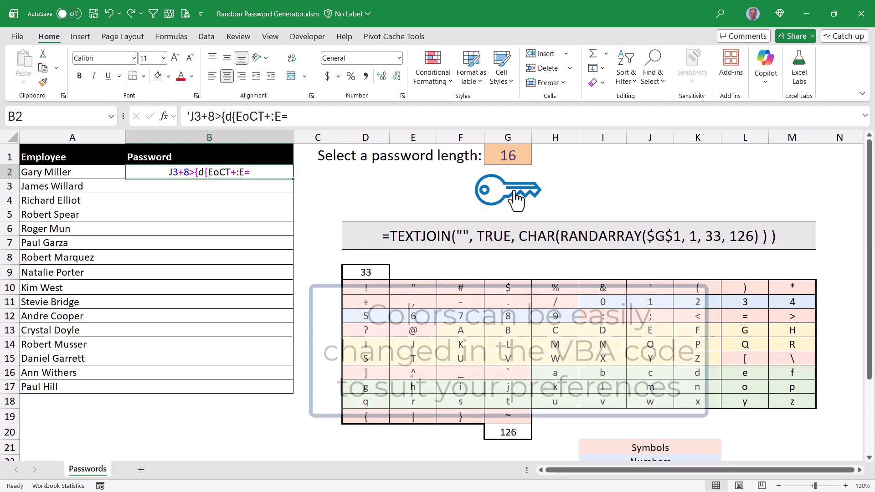
left_click(517, 199)
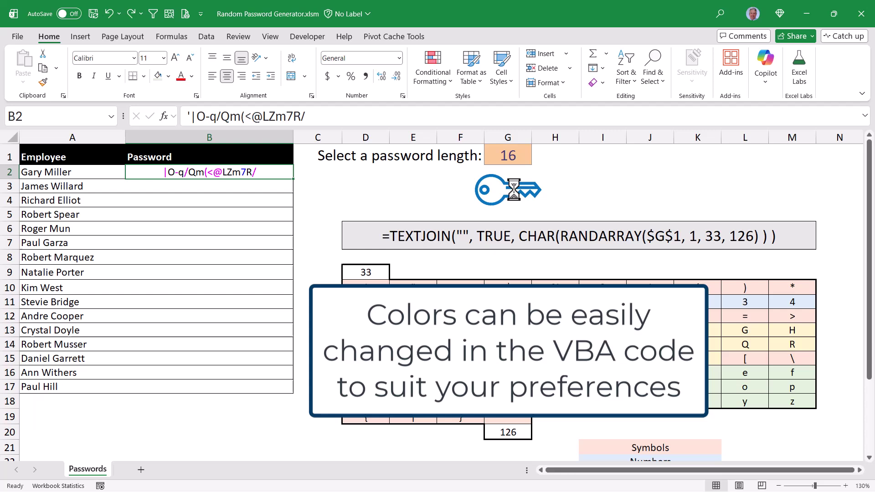
left_click_drag(286, 178, 283, 391)
left_click(520, 191)
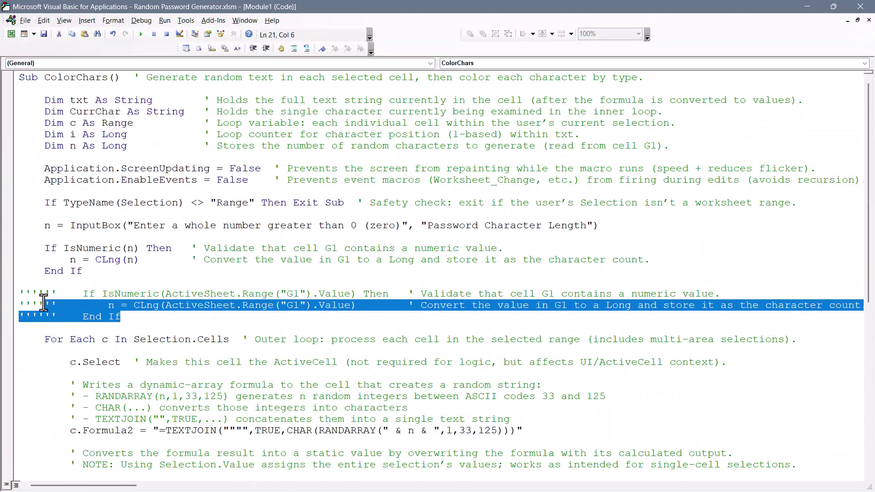
- Comment out the InputBox line and its IsNumeric(n) block in the ColorChars macro
left_click_drag(19, 305, 20, 289)
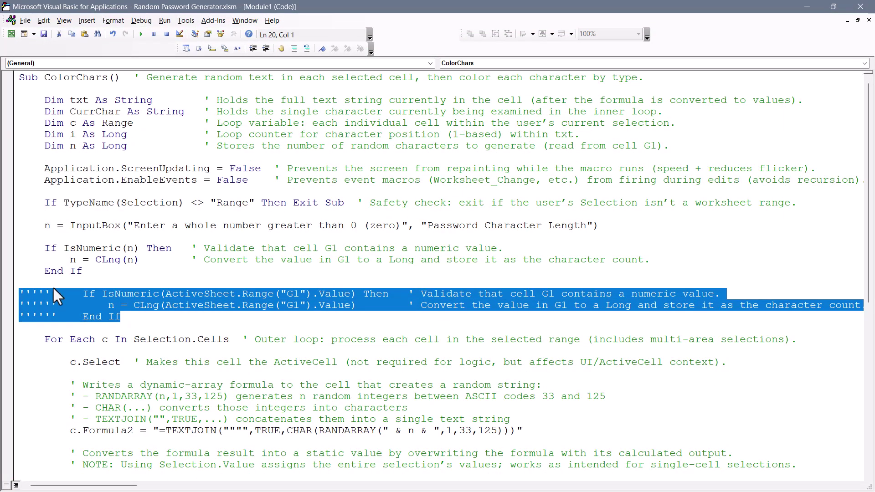
left_click_drag(94, 271, 1, 228)
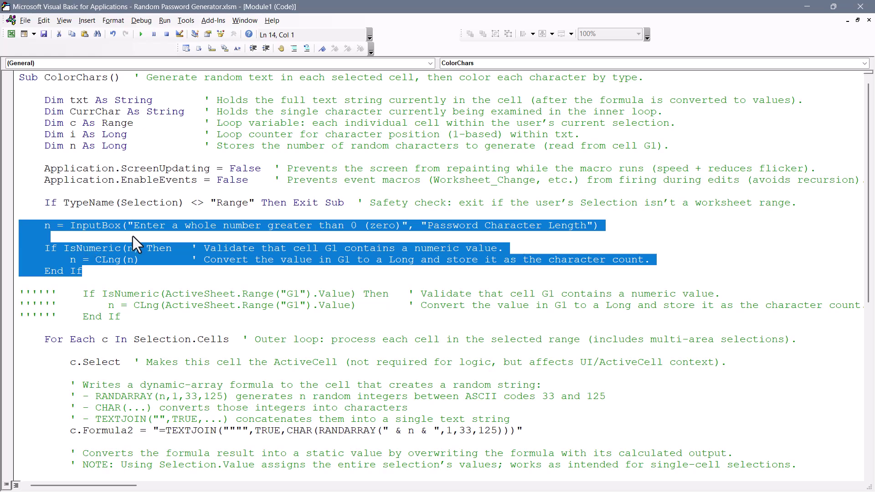
left_click(296, 49)
- Uncomment the three-line If block in ColorChars that reads the password length from cell G1
left_click_drag(120, 317, 11, 294)
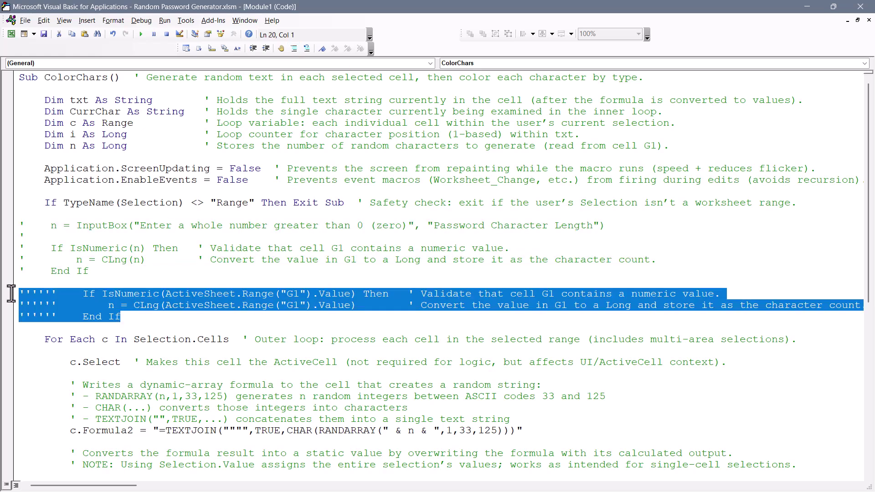
left_click(304, 50)
left_click(303, 51)
left_click(303, 50)
left_click(303, 50)
left_click(306, 49)
left_click(306, 49)
- Comment out the cell G1 length block in ColorChars and reactivate the InputBox block above it
left_click_drag(89, 317, 16, 296)
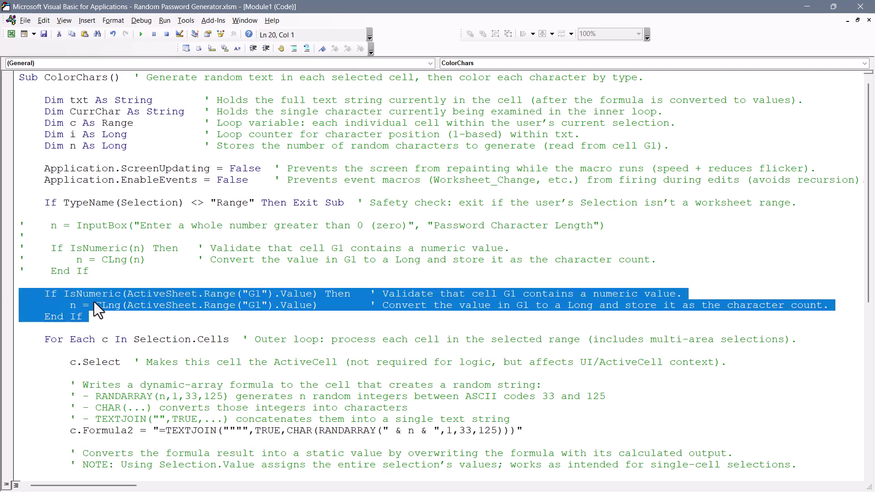
left_click(294, 48)
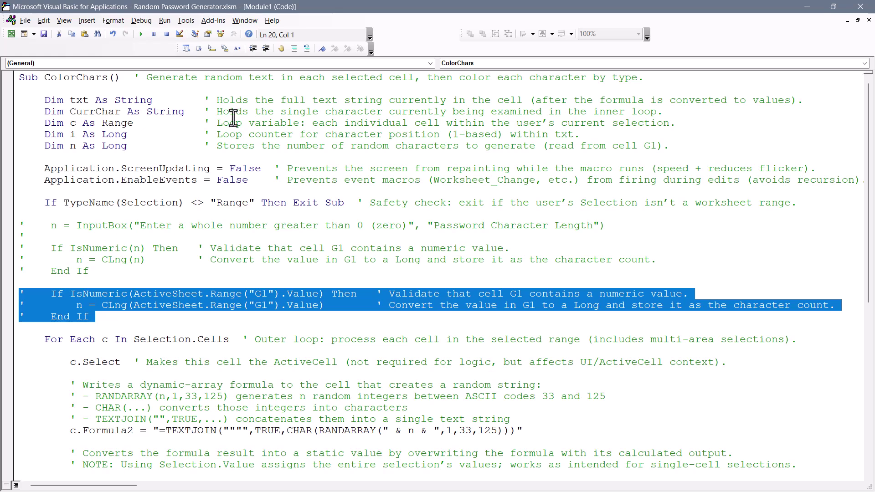
left_click_drag(89, 272, 19, 225)
left_click(307, 48)
left_click(271, 204)
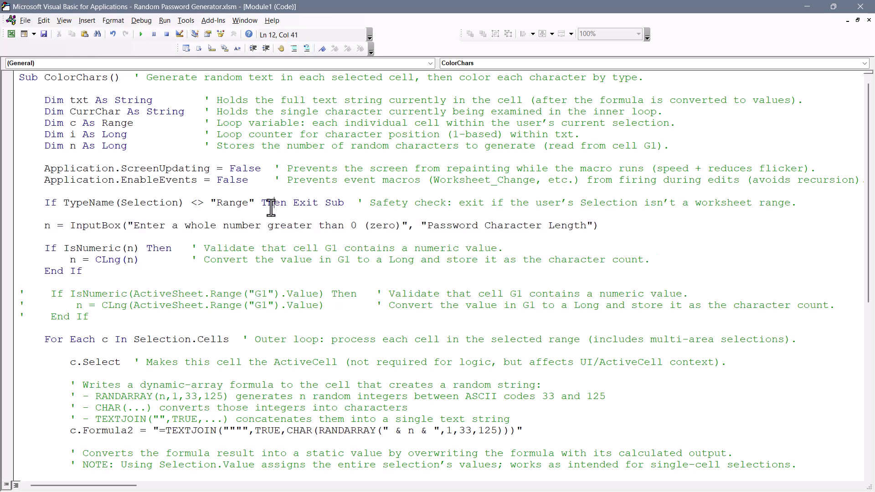
- Return to the worksheet and clear all content and formatting of the password length label and value in D1:G1
key("alt+F11")
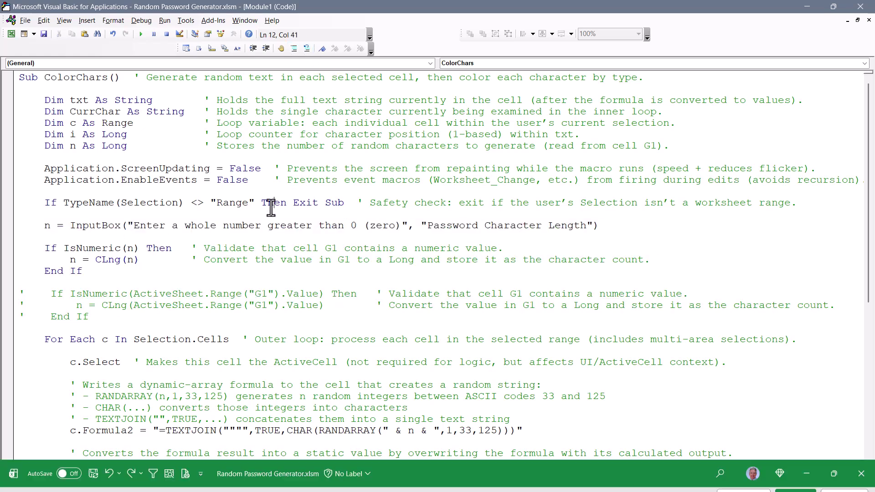
left_click(381, 156)
left_click_drag(380, 156, 504, 155)
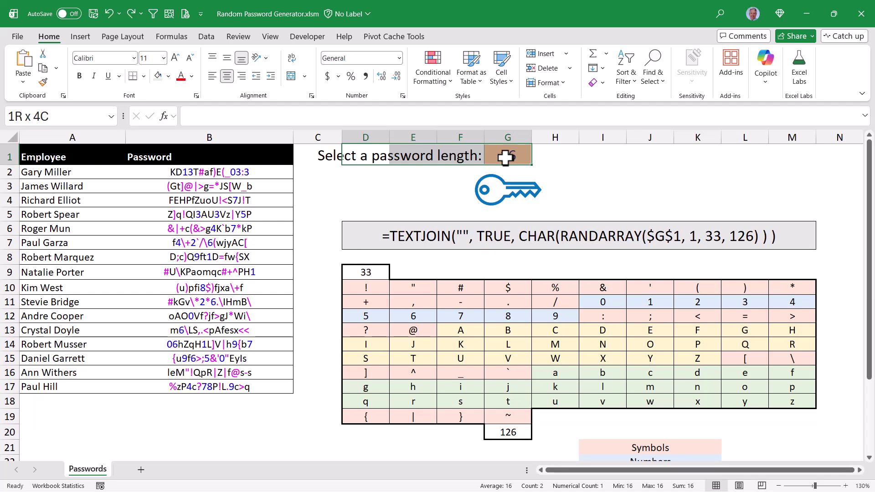
left_click(592, 82)
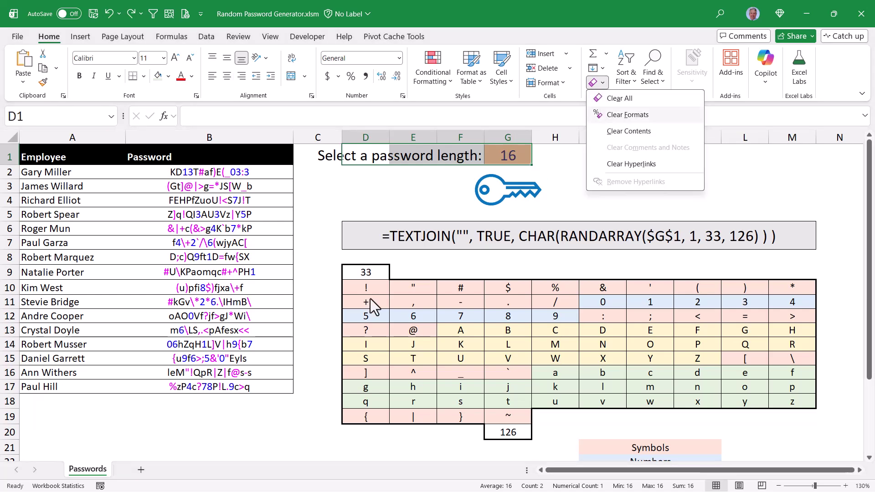
left_click(622, 96)
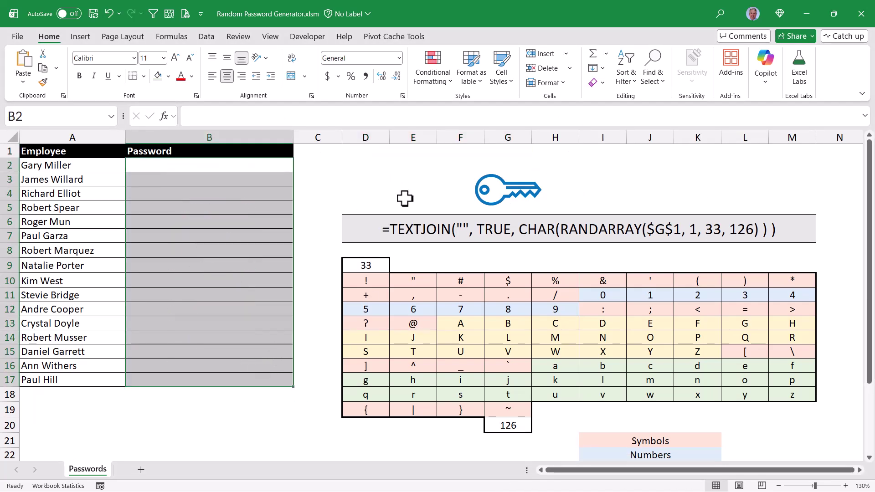
- Run the password macro on B2:B17 with a password character length of 5
left_click(509, 195)
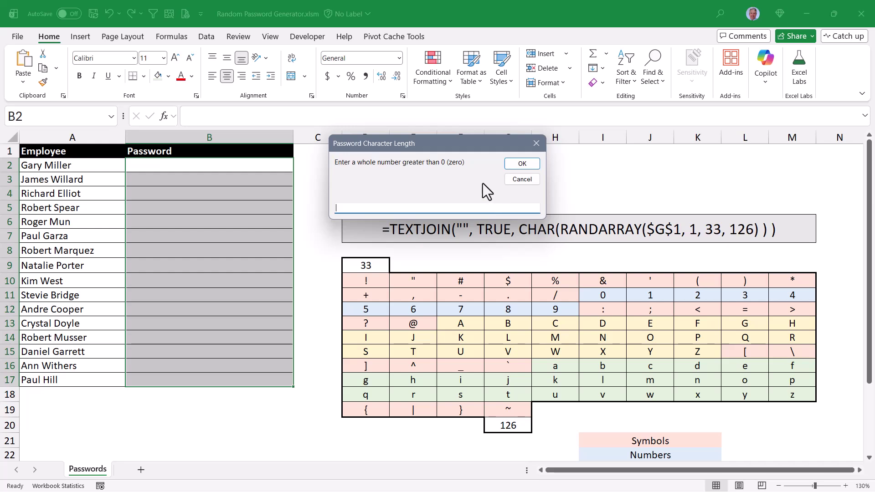
type("5")
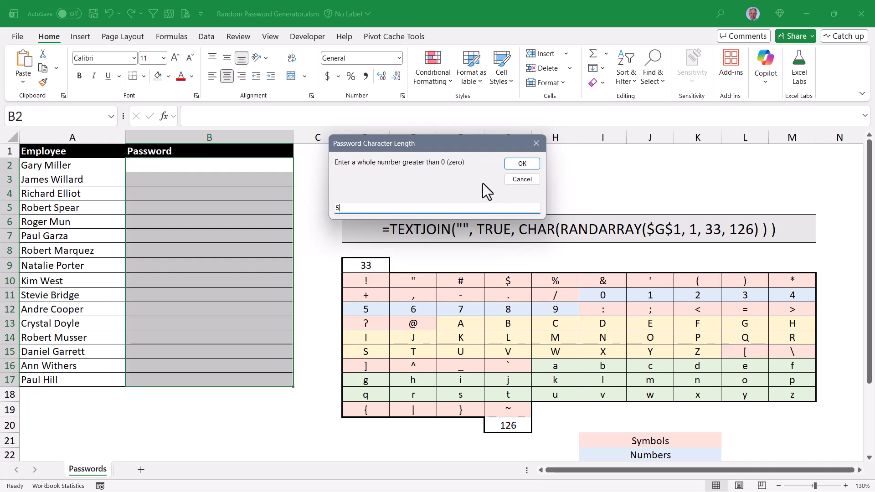
left_click(522, 164)
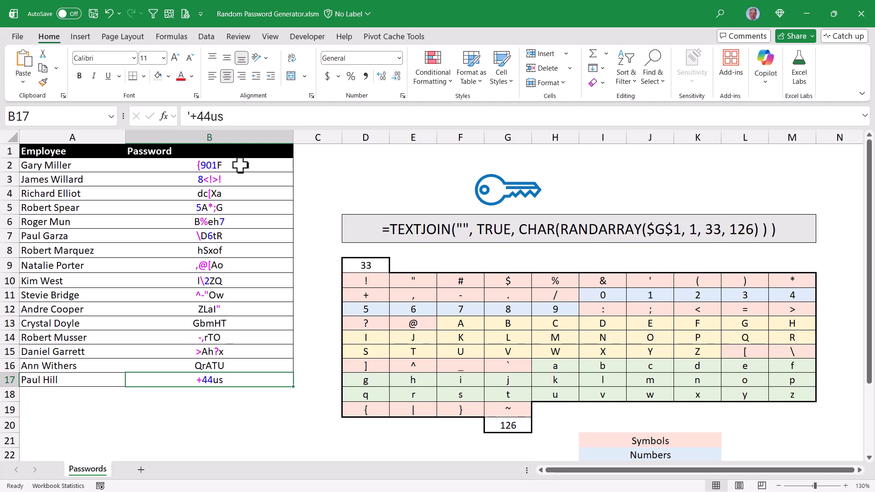
- Regenerate the passwords in B2:B17 with the macro, using a character length of 16
left_click_drag(241, 164, 242, 380)
left_click(506, 192)
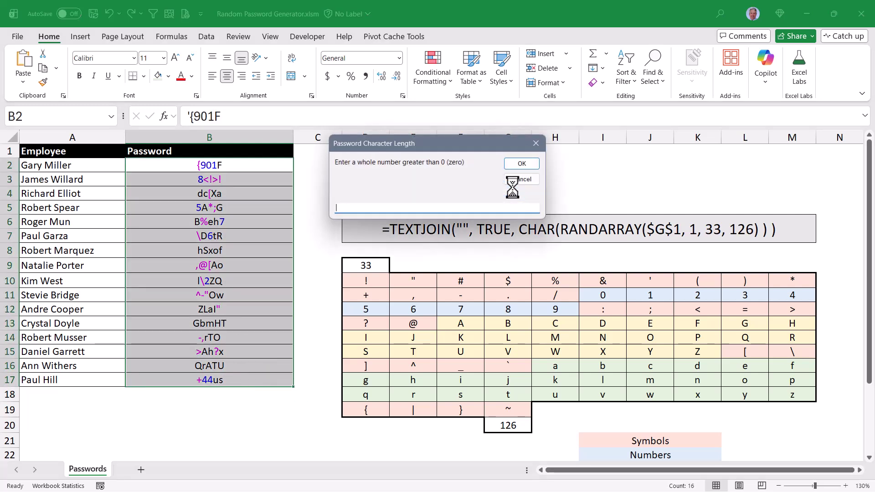
type("16")
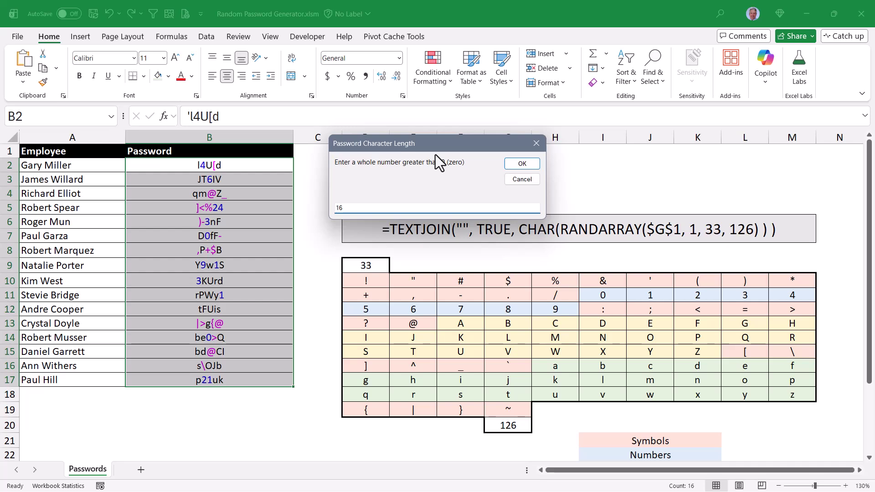
key("Return")
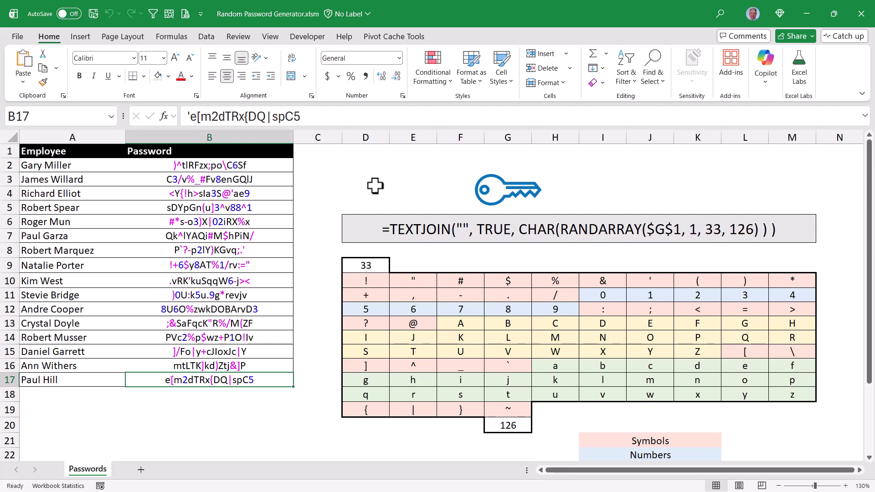
- Regenerate the passwords in B2:B17 with the macro, using a character length of 10
left_click(380, 233)
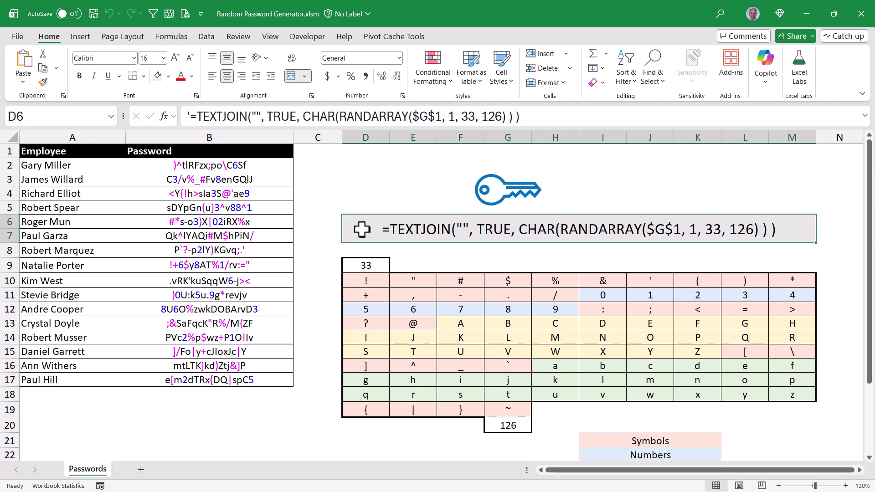
left_click_drag(250, 166, 250, 380)
left_click(515, 197)
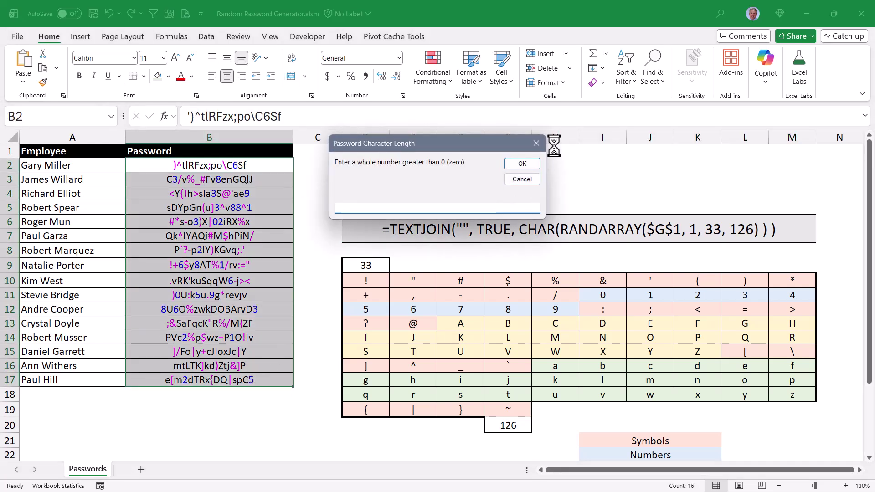
type("10")
key("Return")
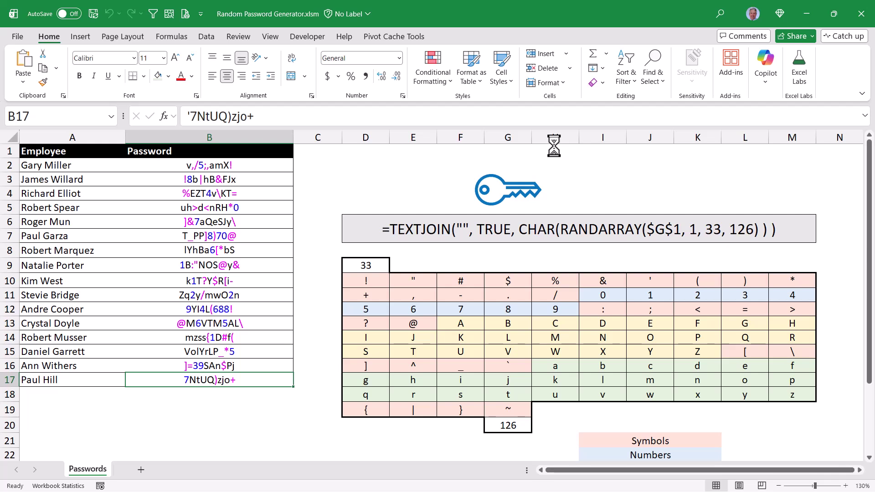